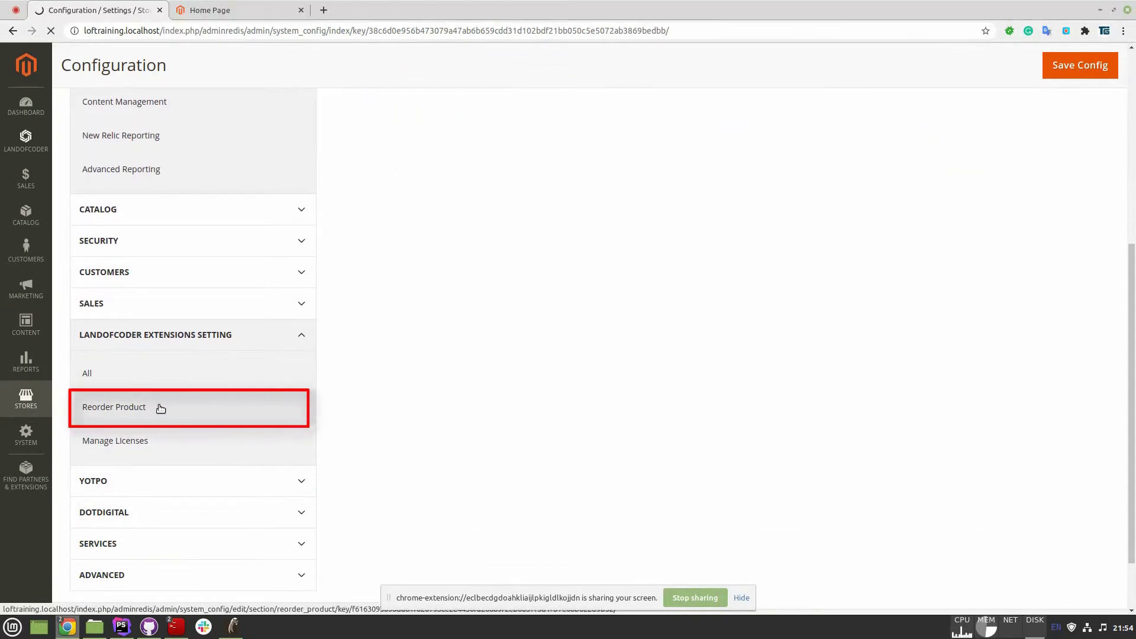
# Open the Reorder Product extension settings, set Enabled to Yes, and save the configuration
pyautogui.click(151, 406)
pyautogui.click(769, 249)
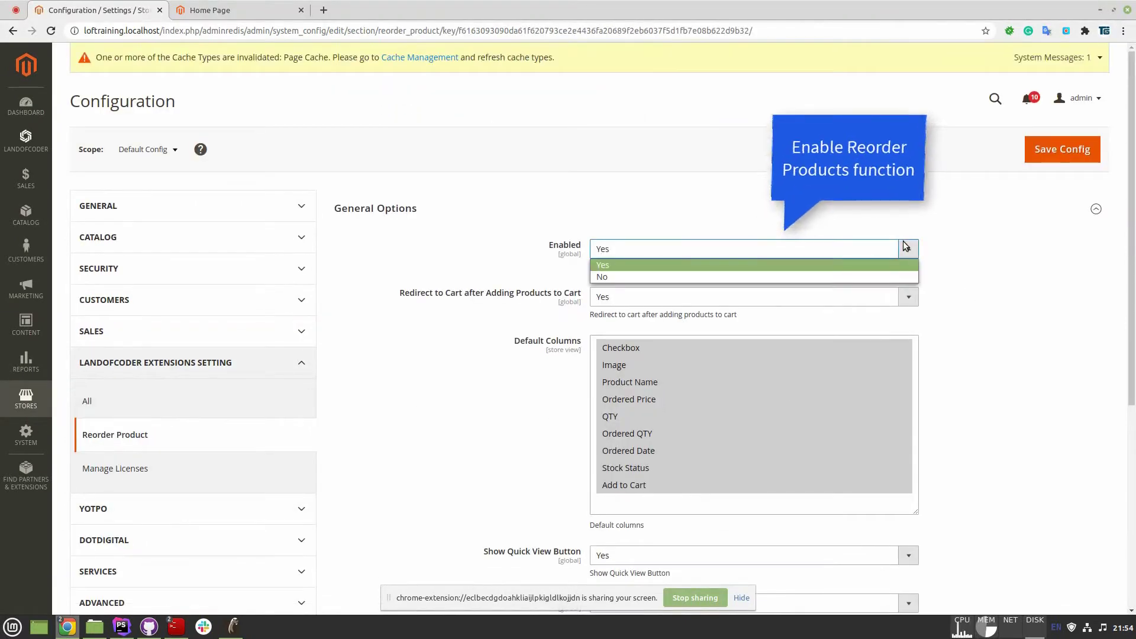
pyautogui.click(764, 268)
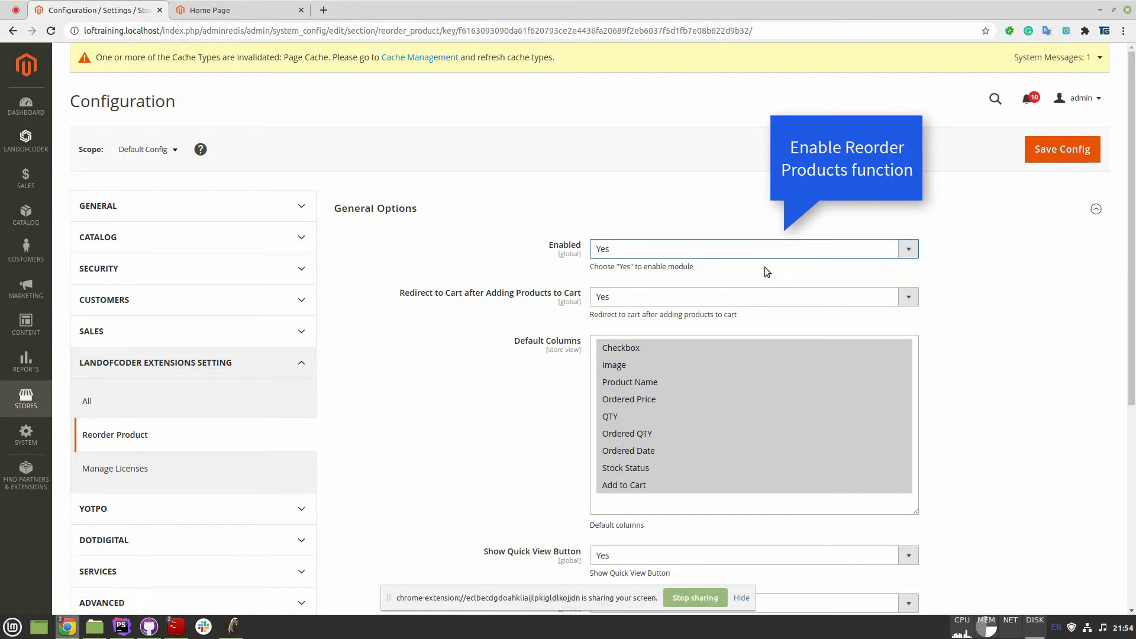
pyautogui.click(1028, 157)
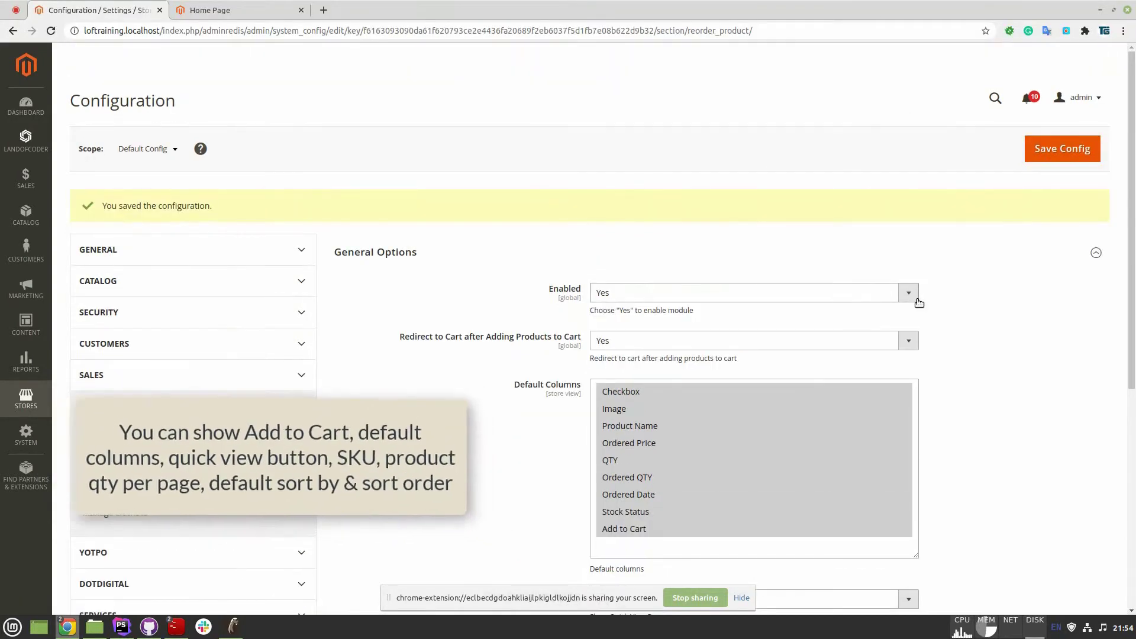
# Review the Reorder Product general options, from default columns and quick view to products per page and default sorting
pyautogui.scroll(-4, 936, 307)
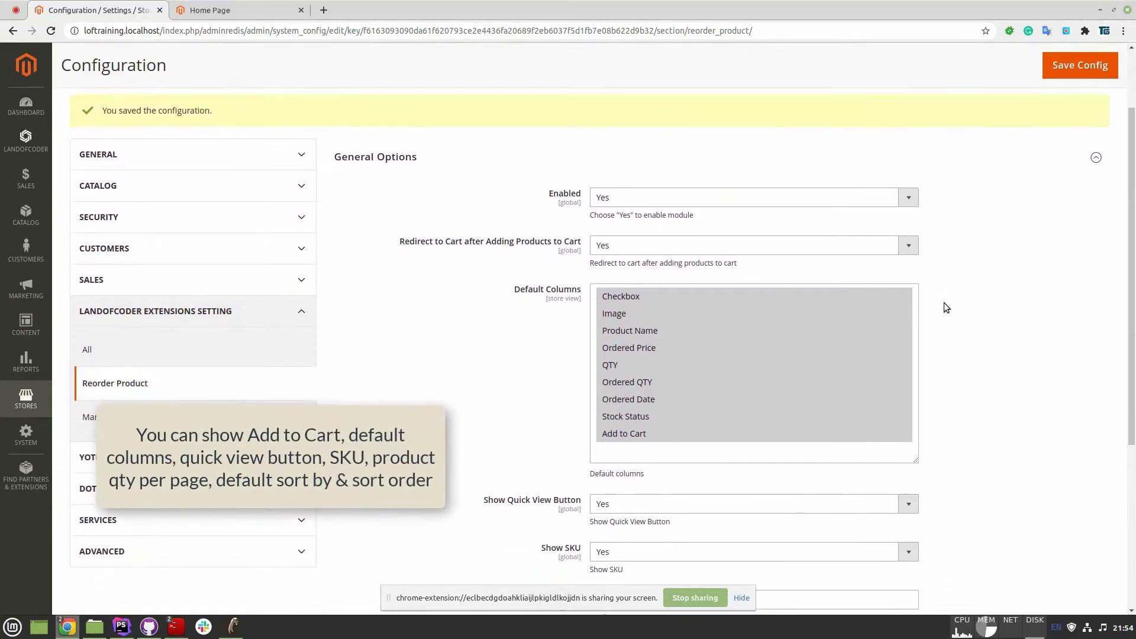
pyautogui.scroll(-2, 947, 304)
pyautogui.scroll(1, 950, 302)
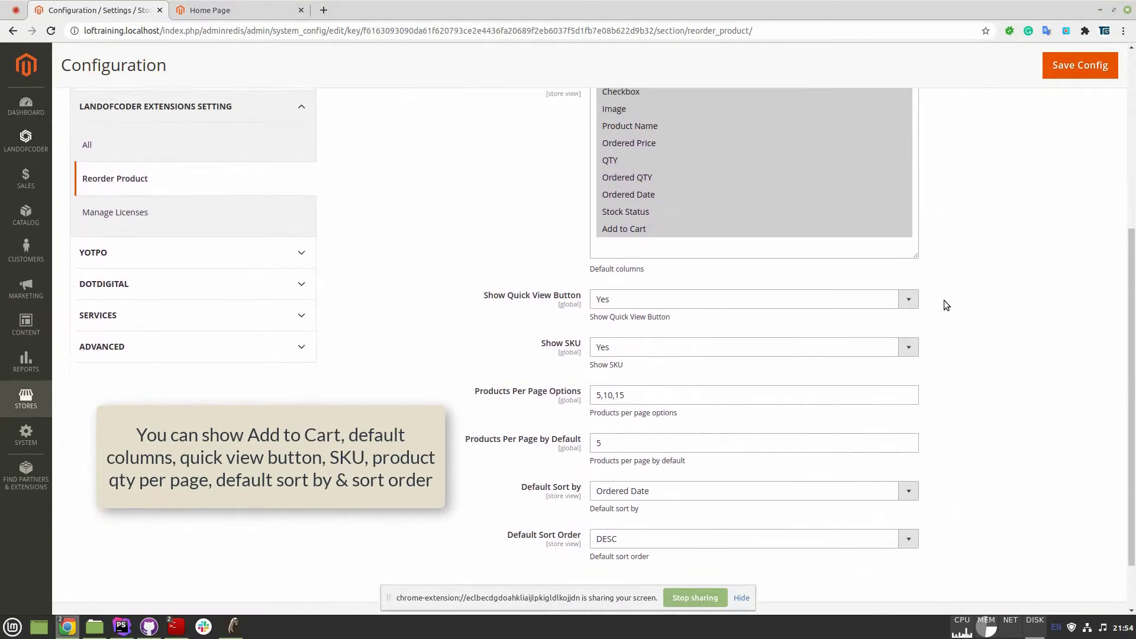
pyautogui.scroll(-1, 944, 332)
pyautogui.scroll(2, 941, 366)
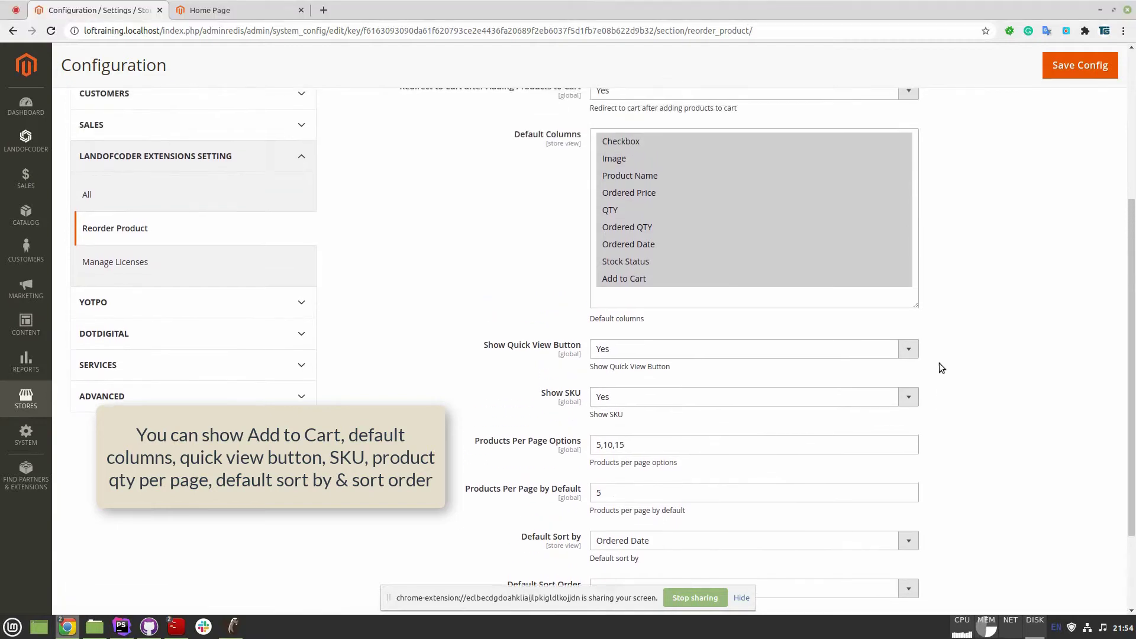
pyautogui.scroll(3, 952, 355)
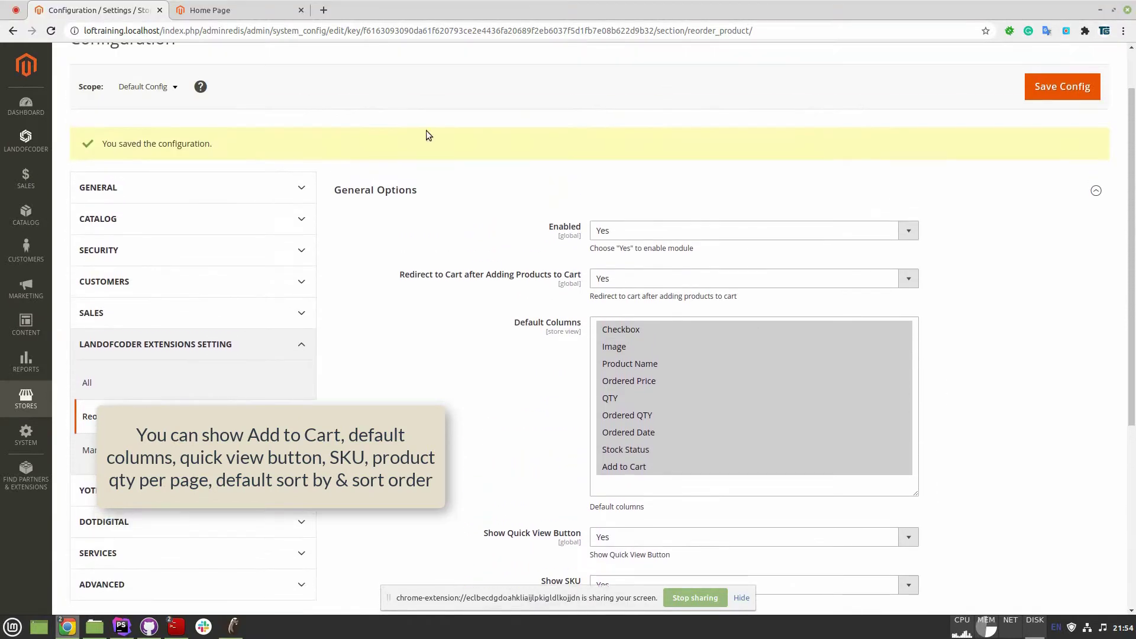
# Switch to the Luma storefront and sign in with the demo customer's e-mail and password shown on the login page
pyautogui.click(225, 7)
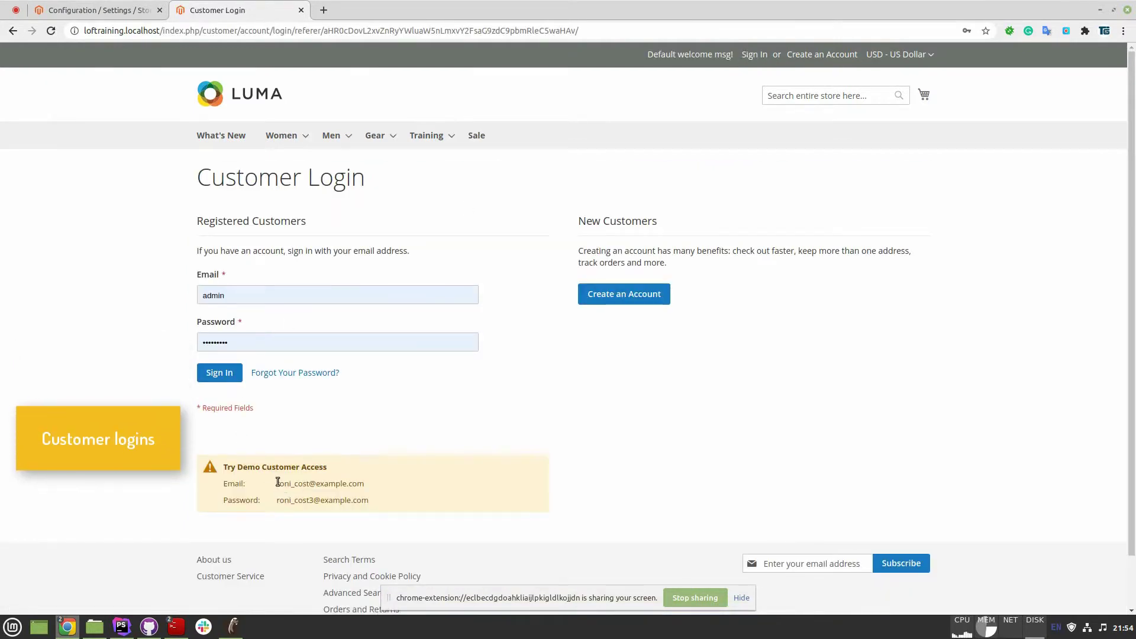
pyautogui.doubleClick(278, 288)
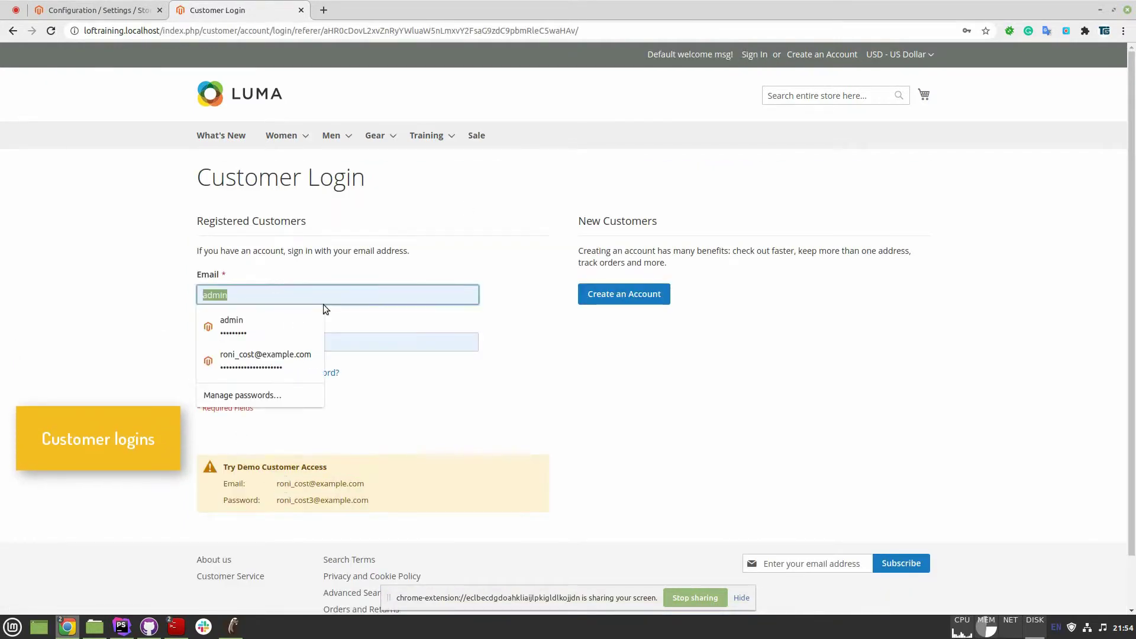
pyautogui.hotkey('ctrl', 'v')
pyautogui.click(279, 505)
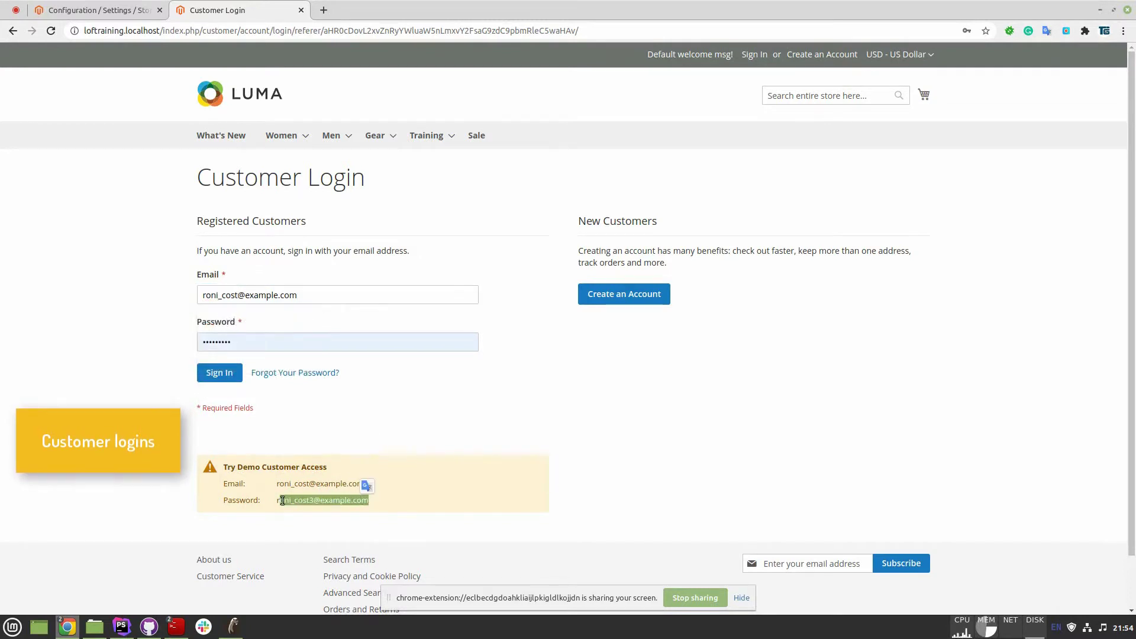
pyautogui.doubleClick(274, 341)
pyautogui.hotkey('ctrl', 'v')
pyautogui.click(219, 372)
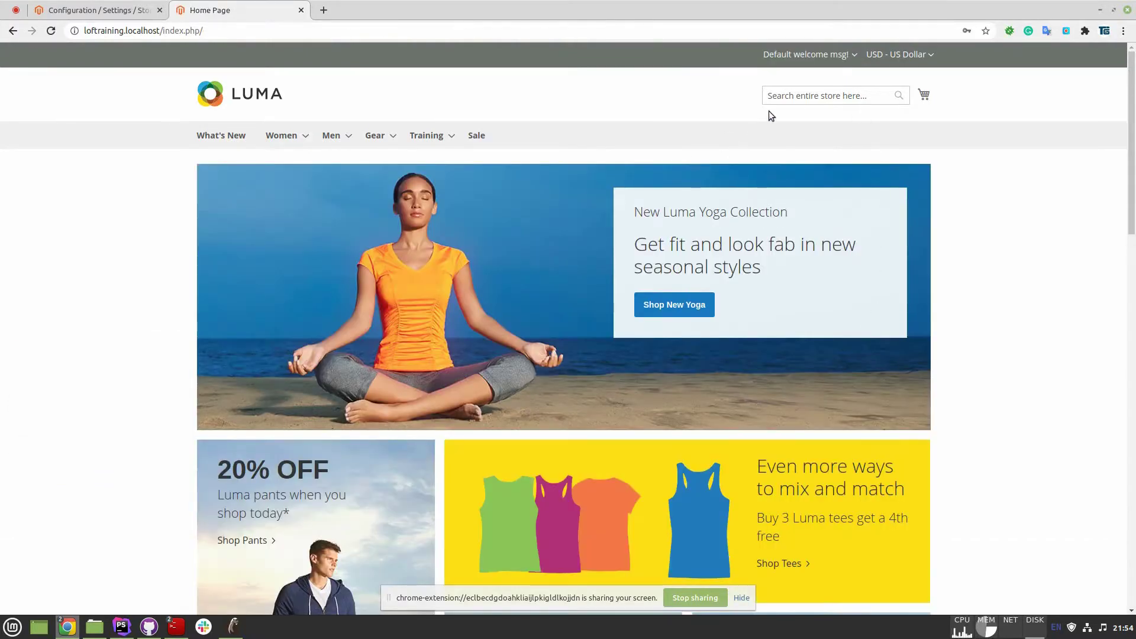
# Add the Radiant Tee from Hot Sellers to the cart in size XS and orange
pyautogui.scroll(-15, 600, 170)
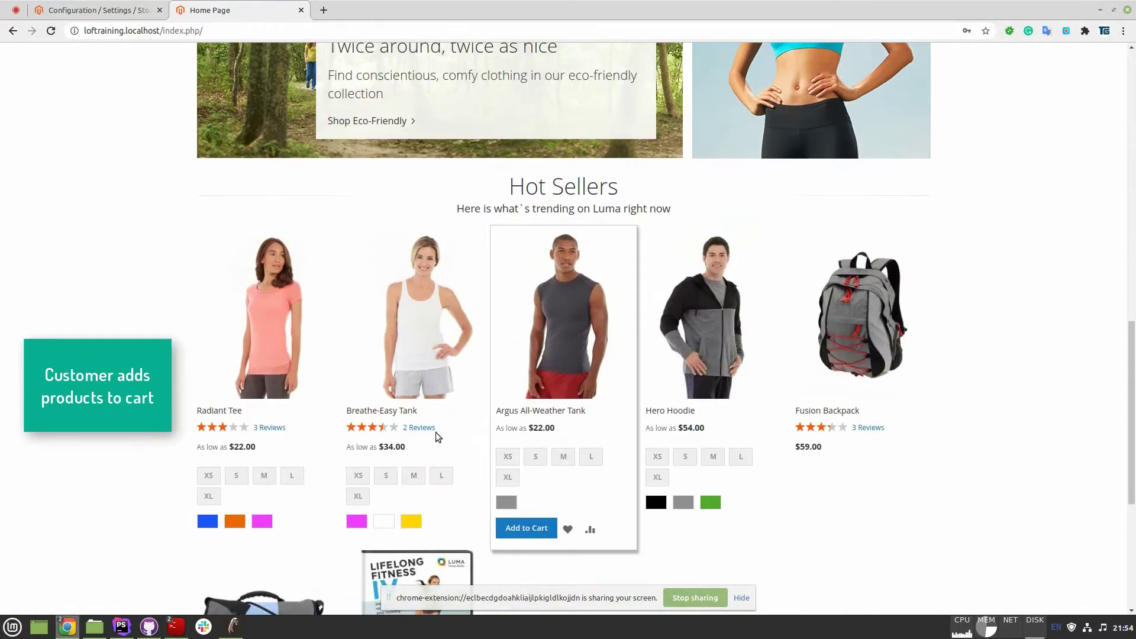
pyautogui.scroll(-1, 267, 482)
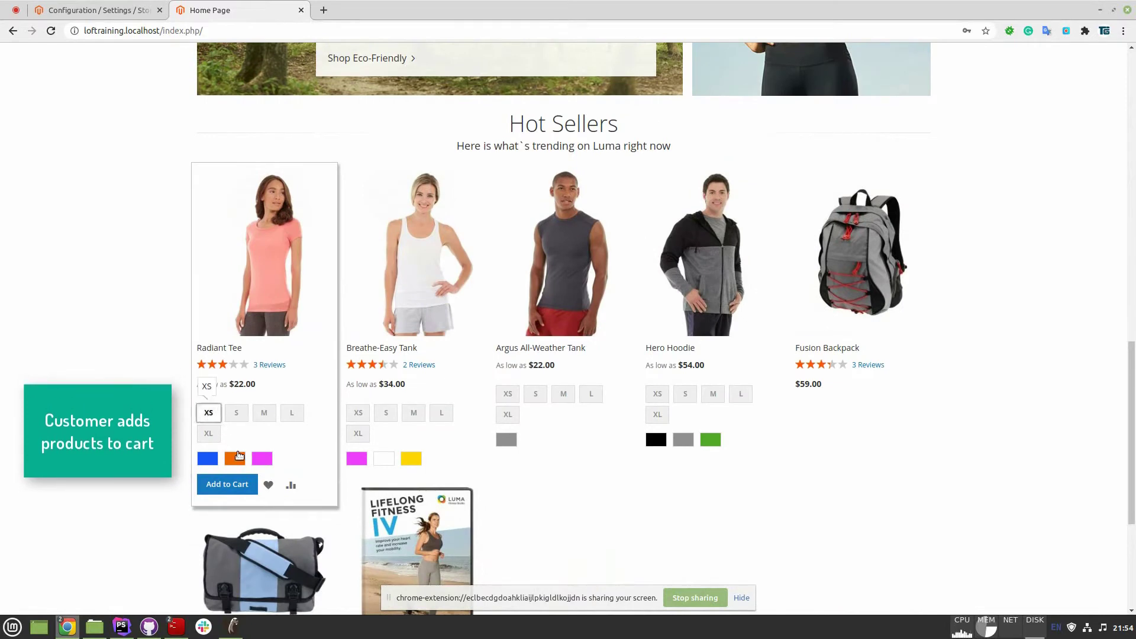
pyautogui.click(242, 460)
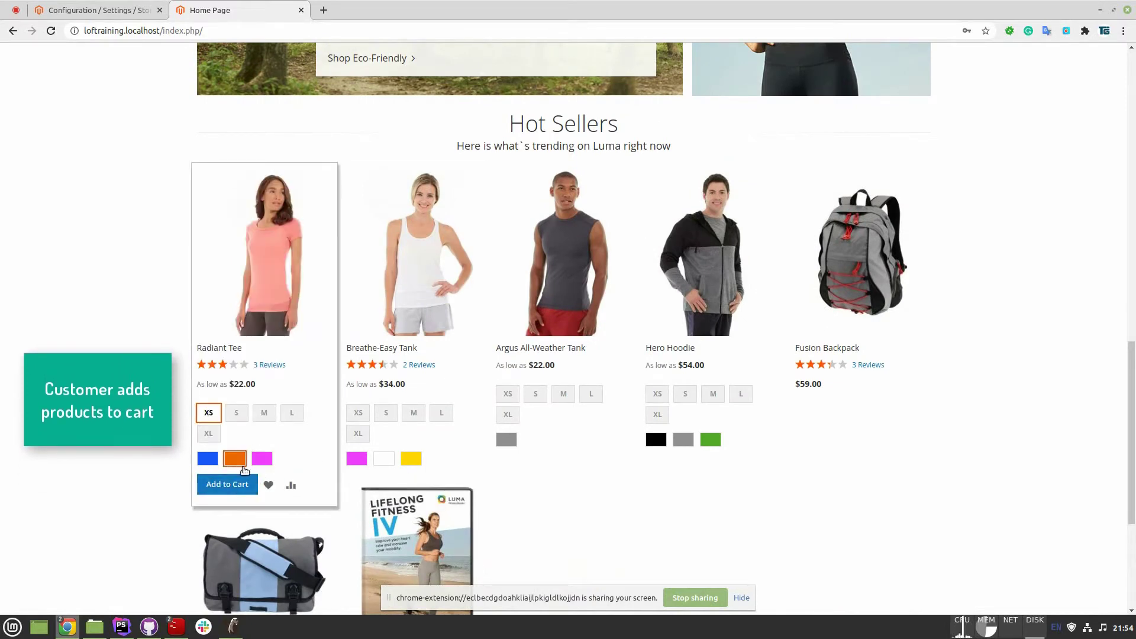
pyautogui.click(236, 485)
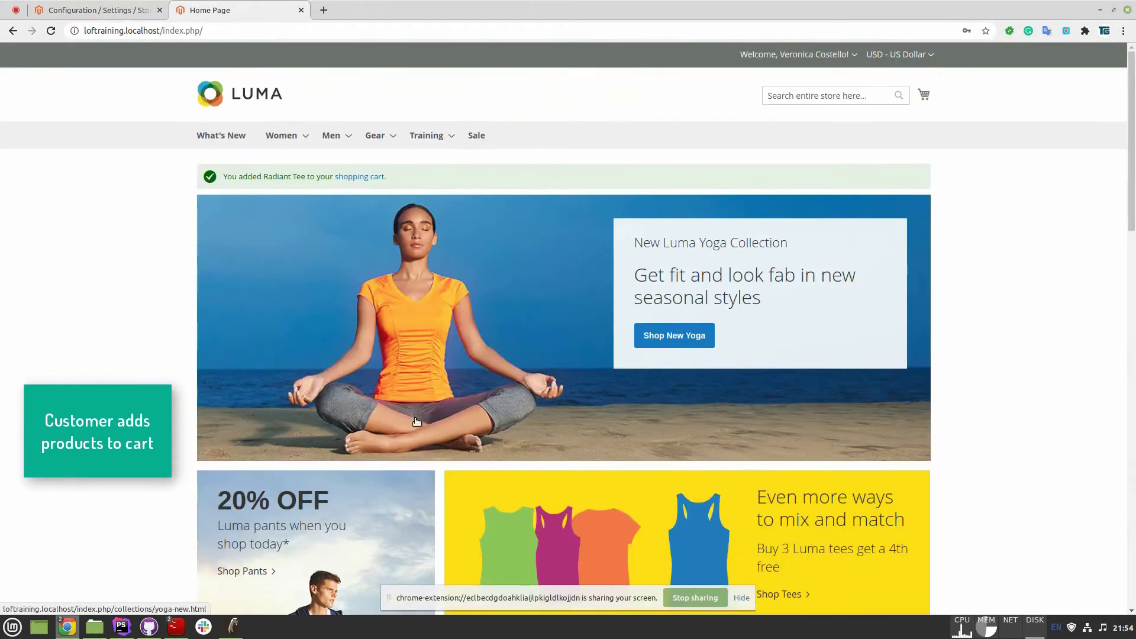
# Add the Breathe-Easy Tank from Hot Sellers to the cart in size S and white
pyautogui.scroll(-15, 880, 272)
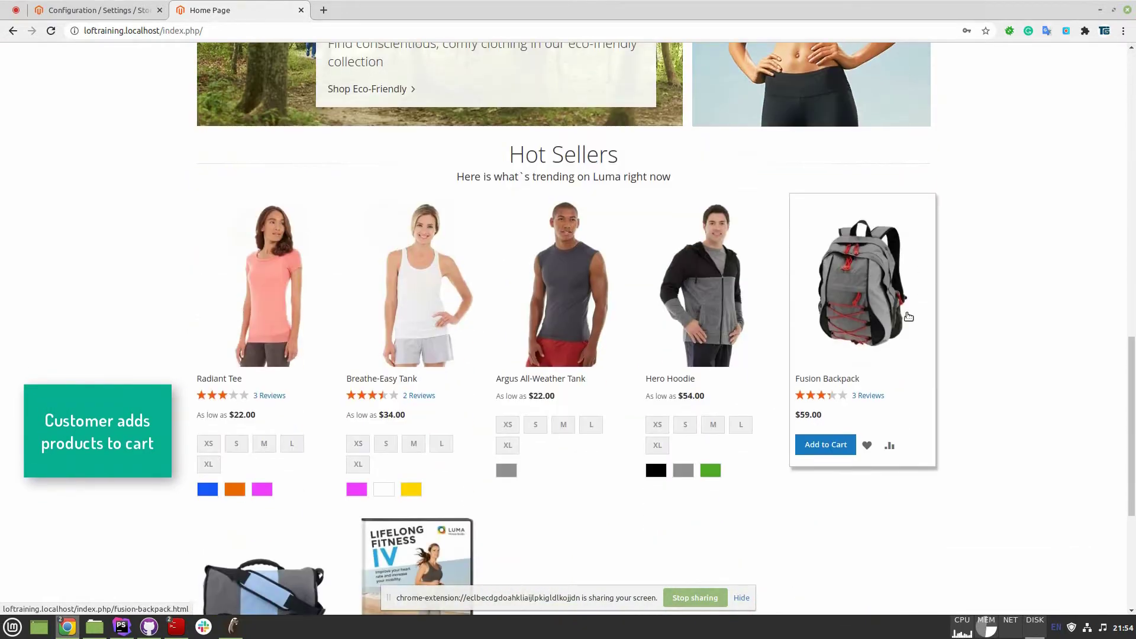
pyautogui.click(384, 444)
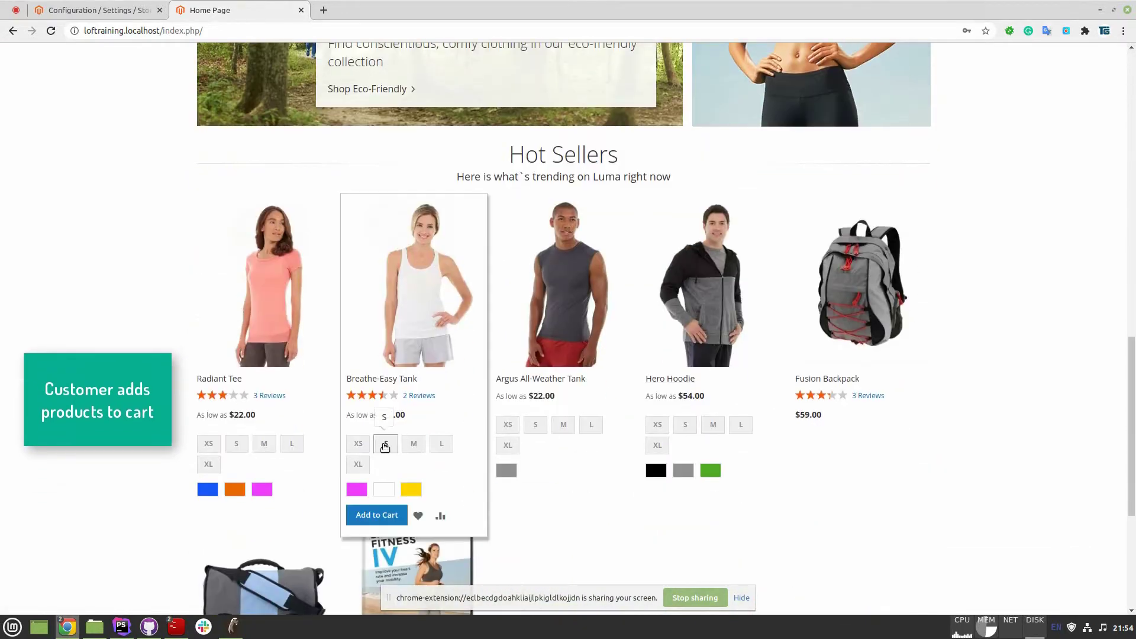
pyautogui.click(385, 488)
pyautogui.scroll(-1, 452, 467)
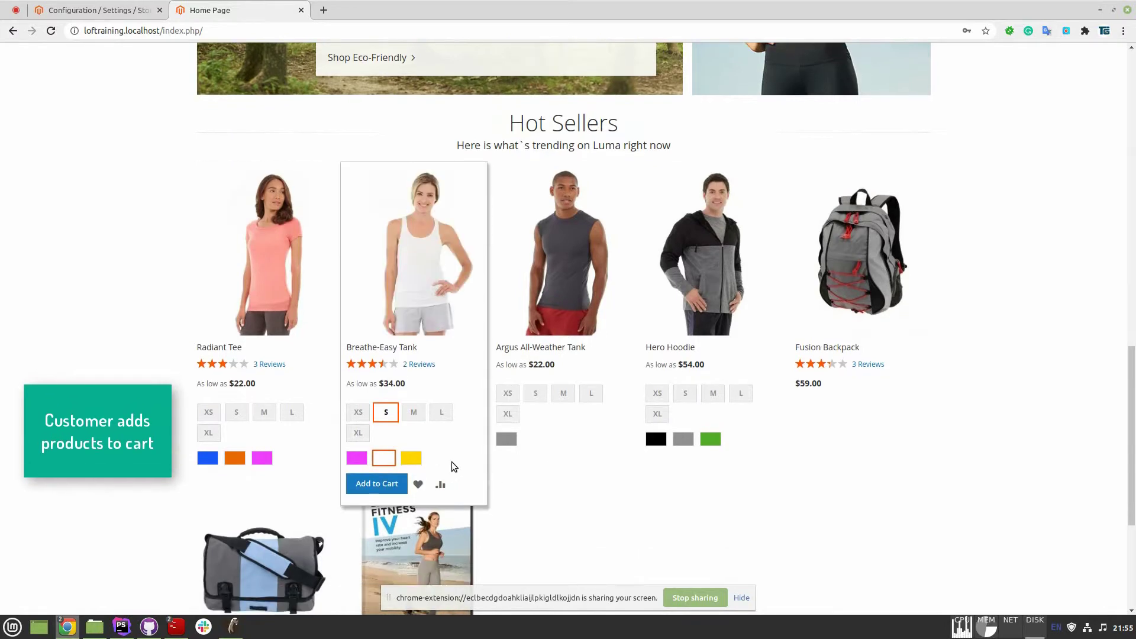
pyautogui.click(383, 484)
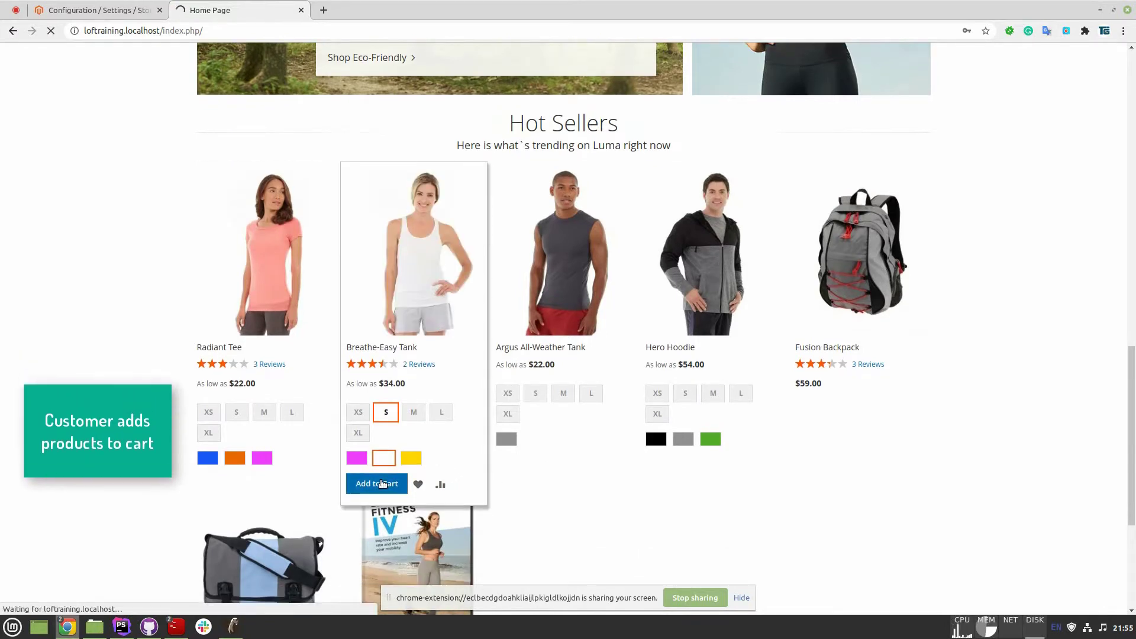
# Add the Argus All-Weather Tank from Hot Sellers to the cart in size XS and gray
pyautogui.scroll(-20, 479, 453)
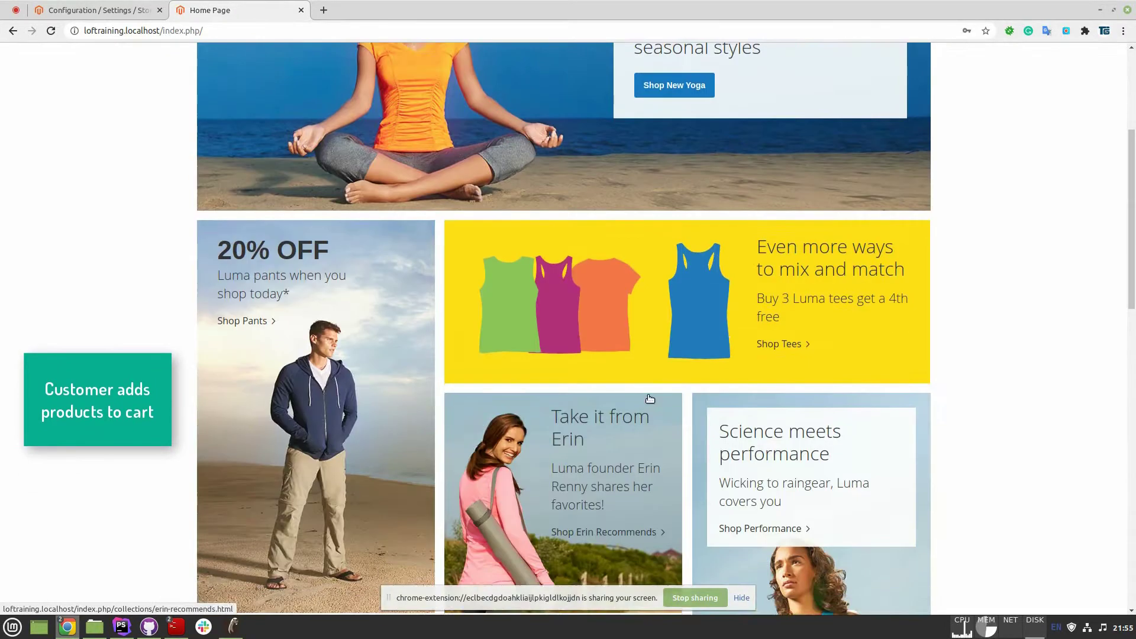
pyautogui.scroll(-5, 690, 388)
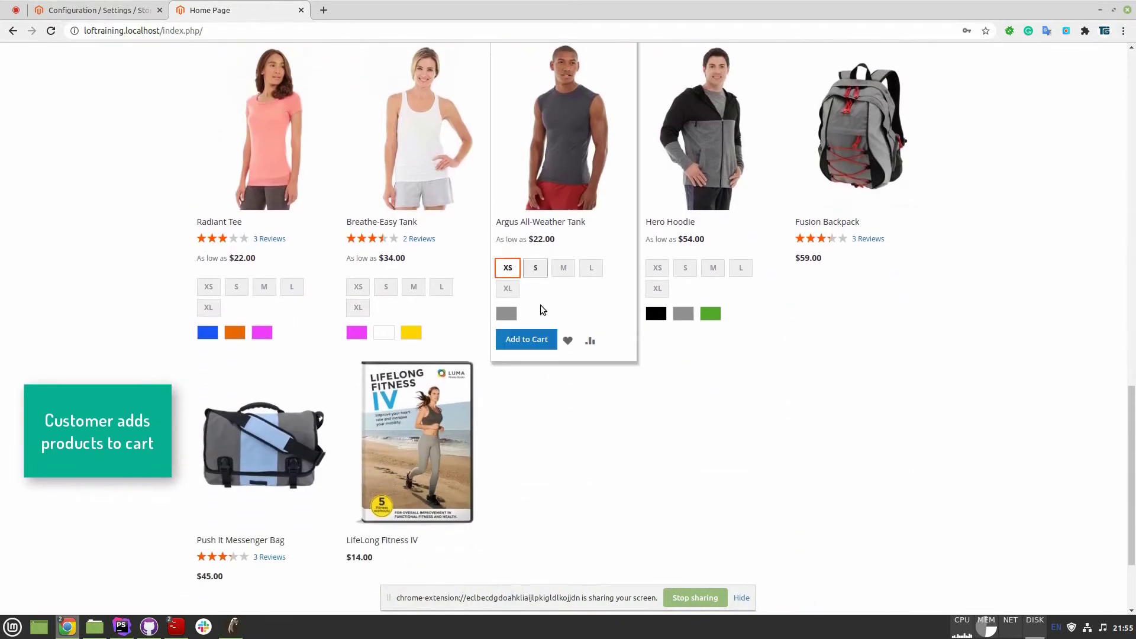
pyautogui.click(507, 312)
pyautogui.click(526, 341)
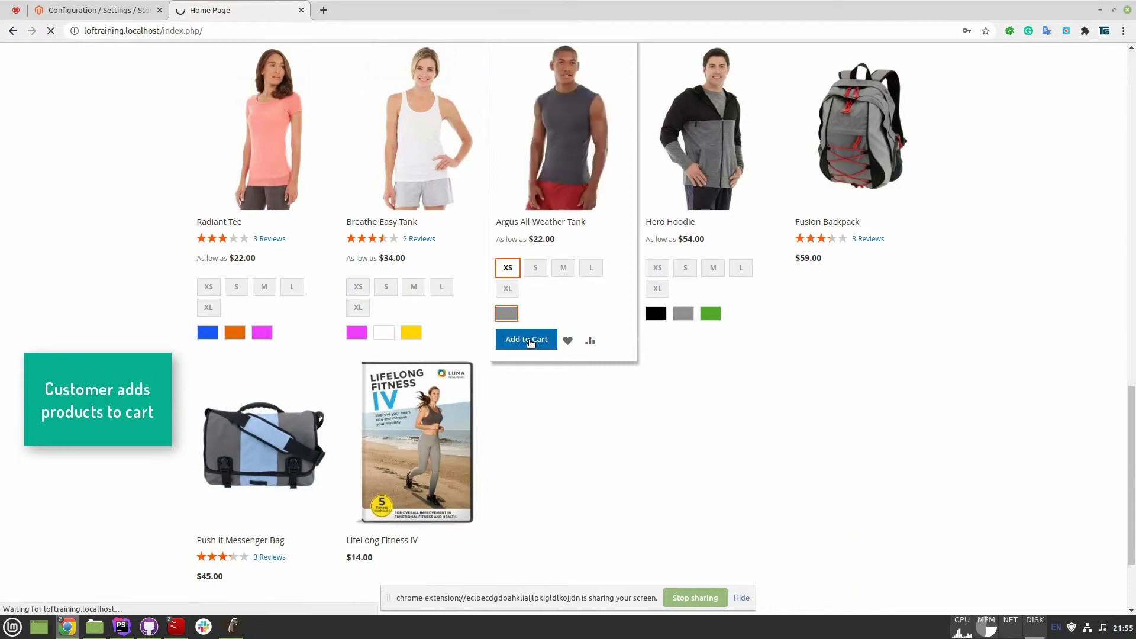
# Add the Hero Hoodie from Hot Sellers to the cart in size S and green
pyautogui.scroll(-12, 696, 424)
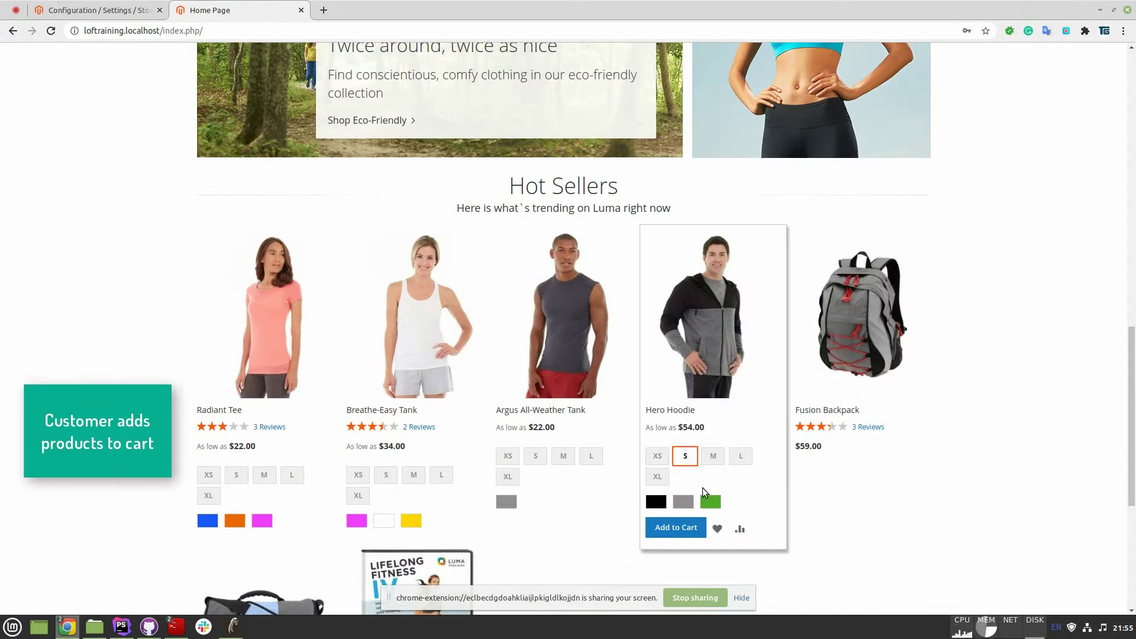
pyautogui.click(710, 501)
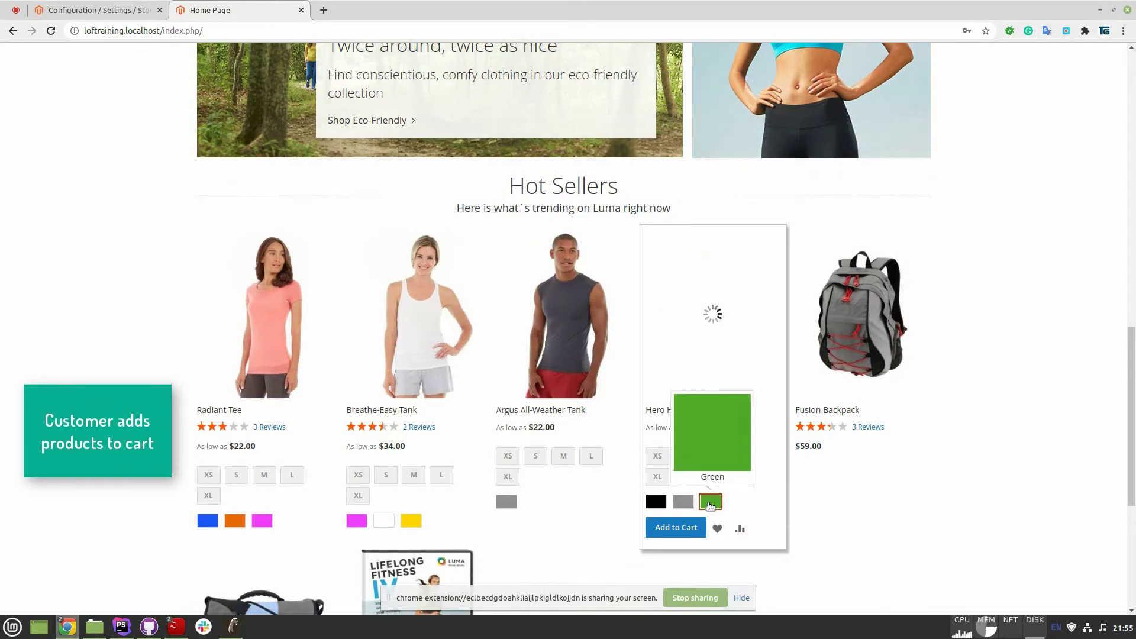
pyautogui.click(677, 528)
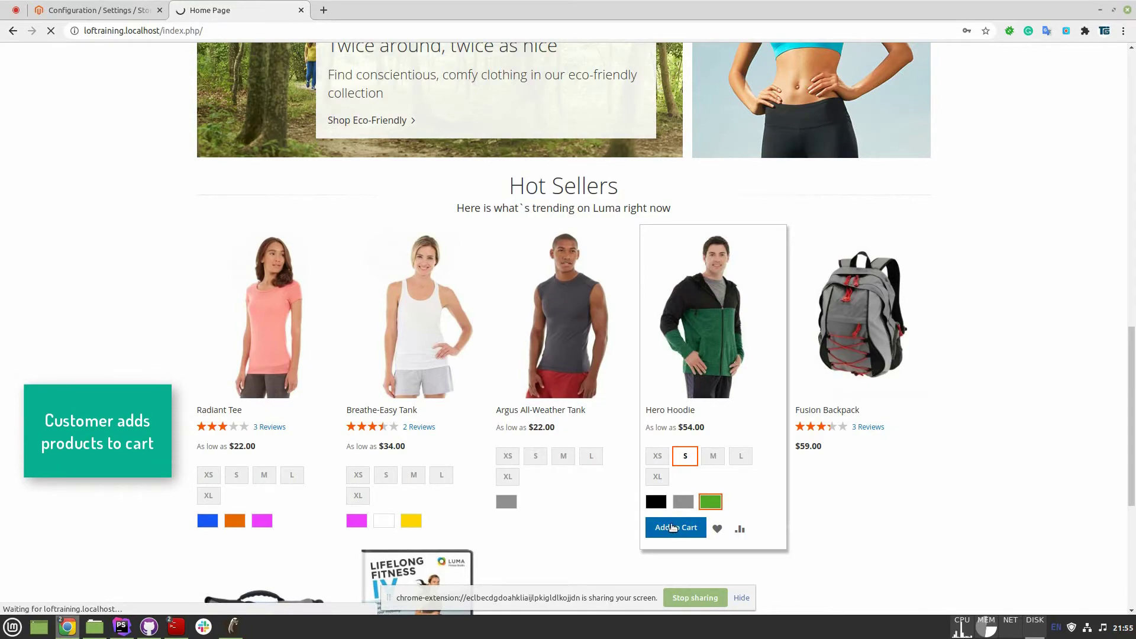
# Add the Push It Messenger Bag from Hot Sellers to the cart
pyautogui.scroll(-15, 893, 392)
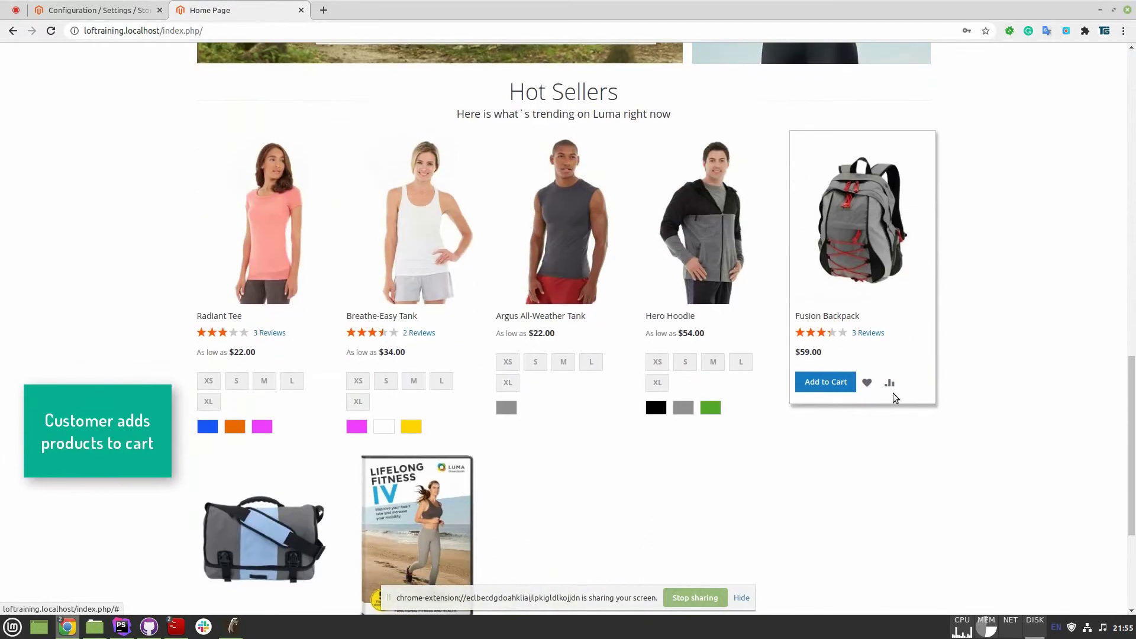
pyautogui.scroll(-4, 893, 393)
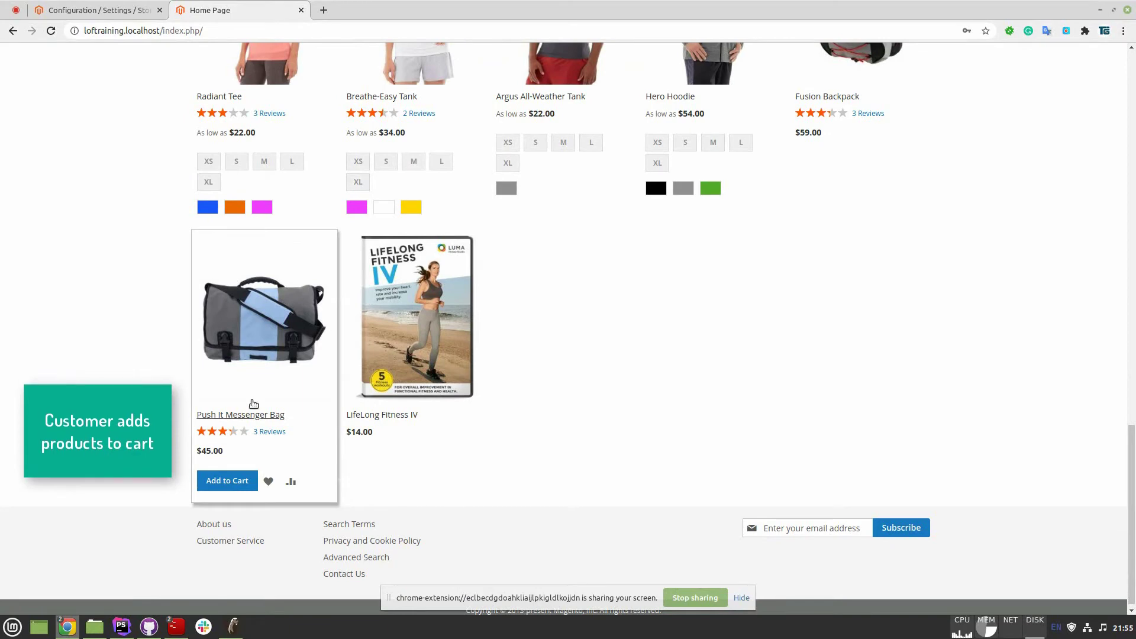
pyautogui.click(234, 484)
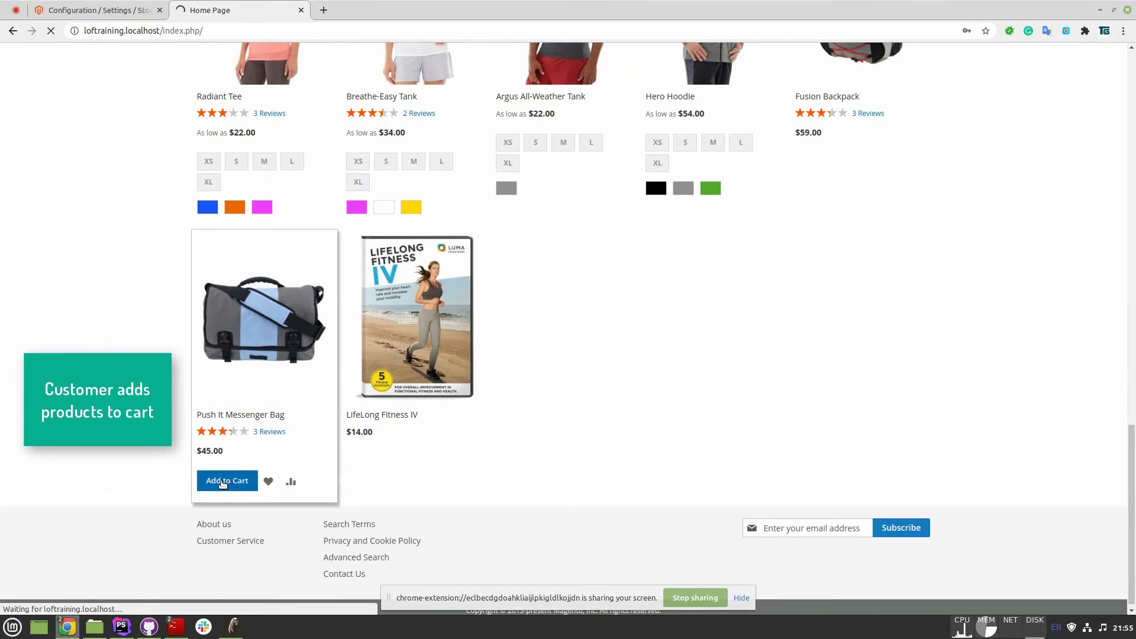
pyautogui.scroll(-2, 412, 444)
pyautogui.scroll(2, 826, 327)
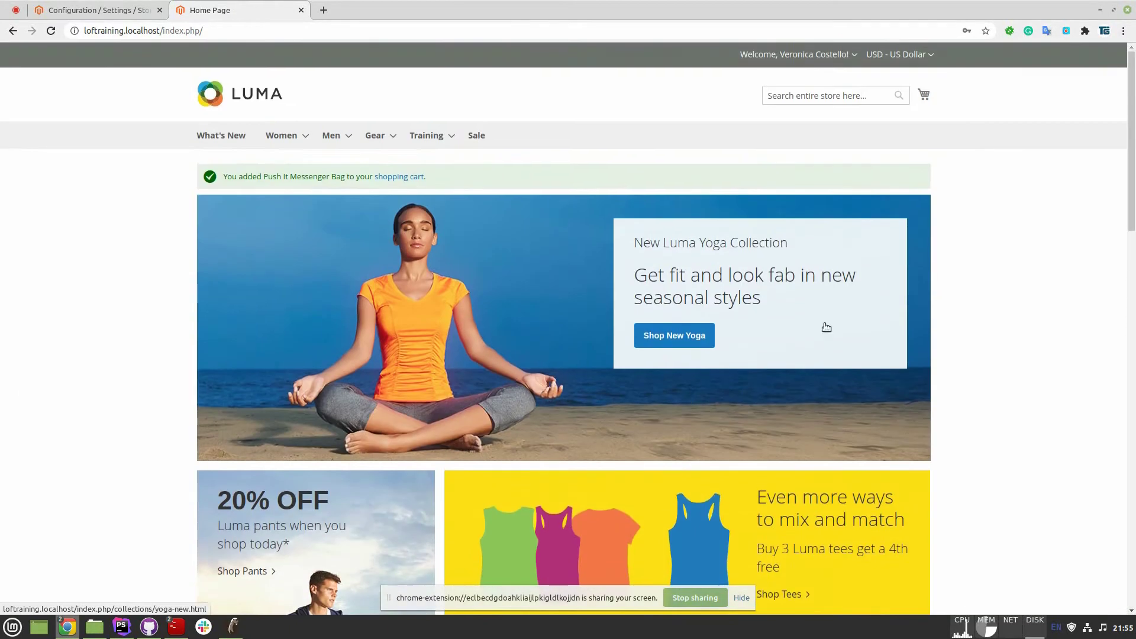
# Review the items in the mini cart and proceed to checkout
pyautogui.click(905, 96)
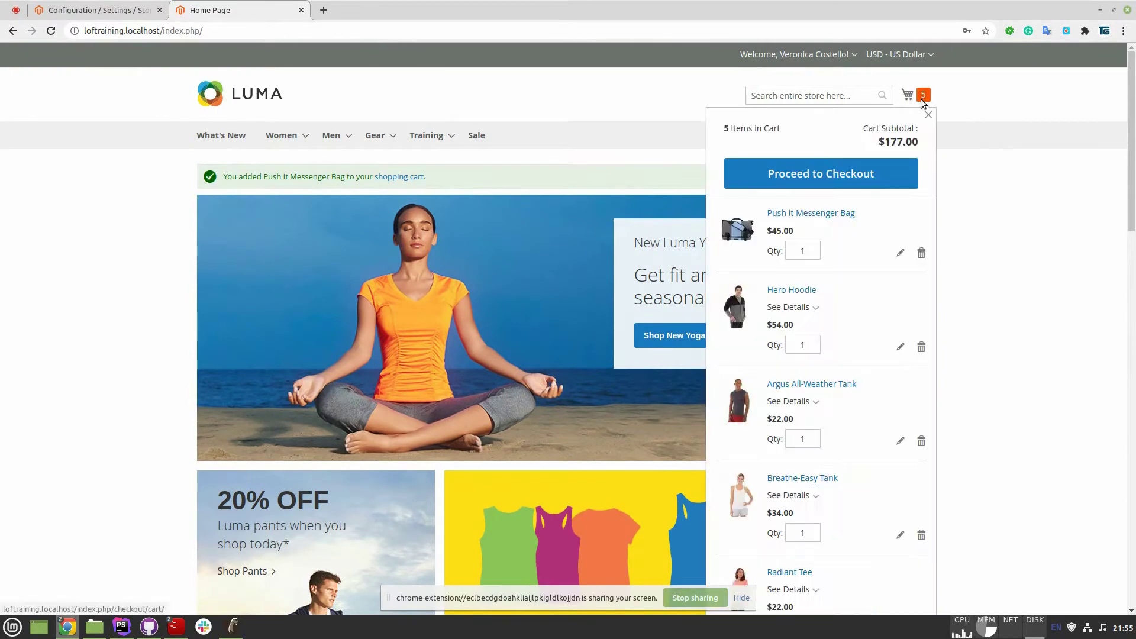
pyautogui.scroll(-4, 787, 325)
pyautogui.scroll(3, 863, 340)
pyautogui.scroll(2, 886, 231)
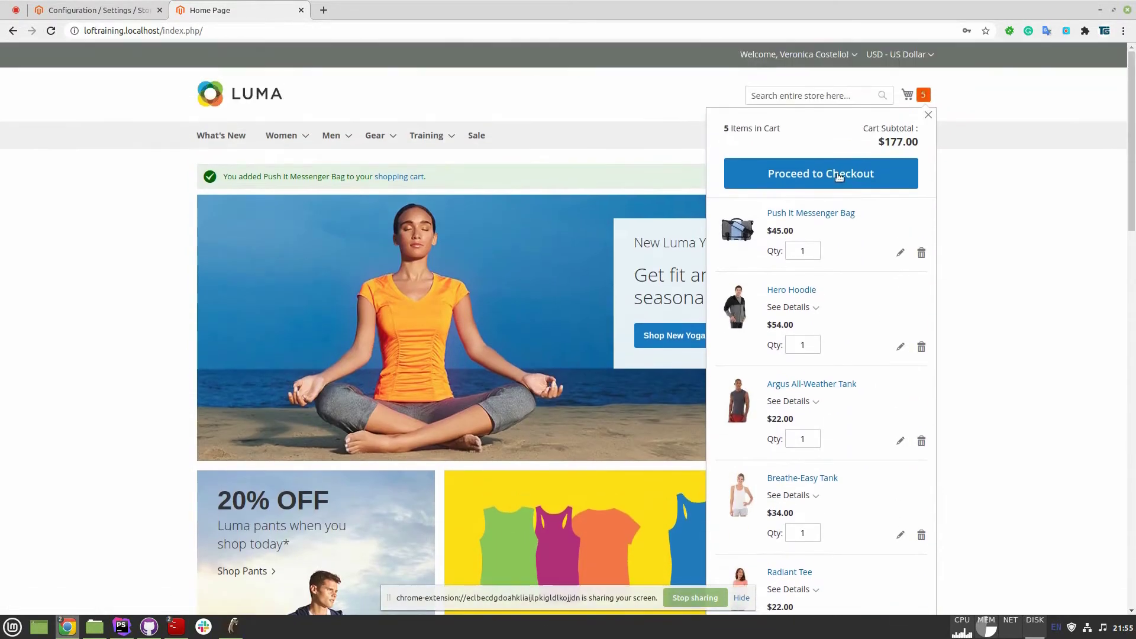
pyautogui.click(836, 173)
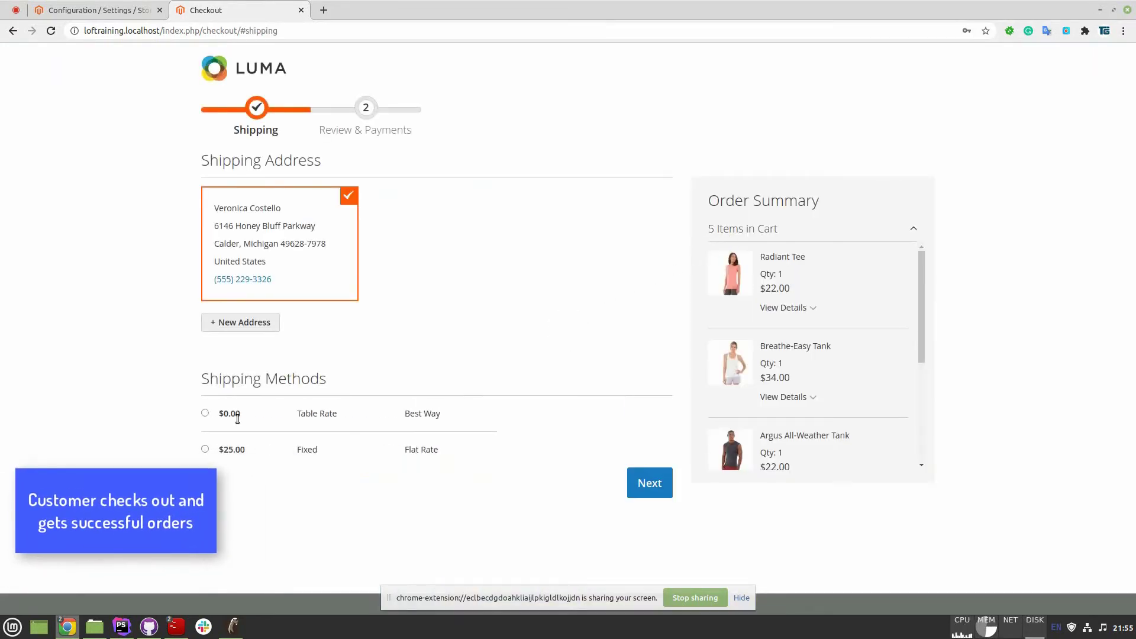
# Choose the $0.00 Table Rate (Best Way) shipping method and continue to the payment review
pyautogui.click(203, 413)
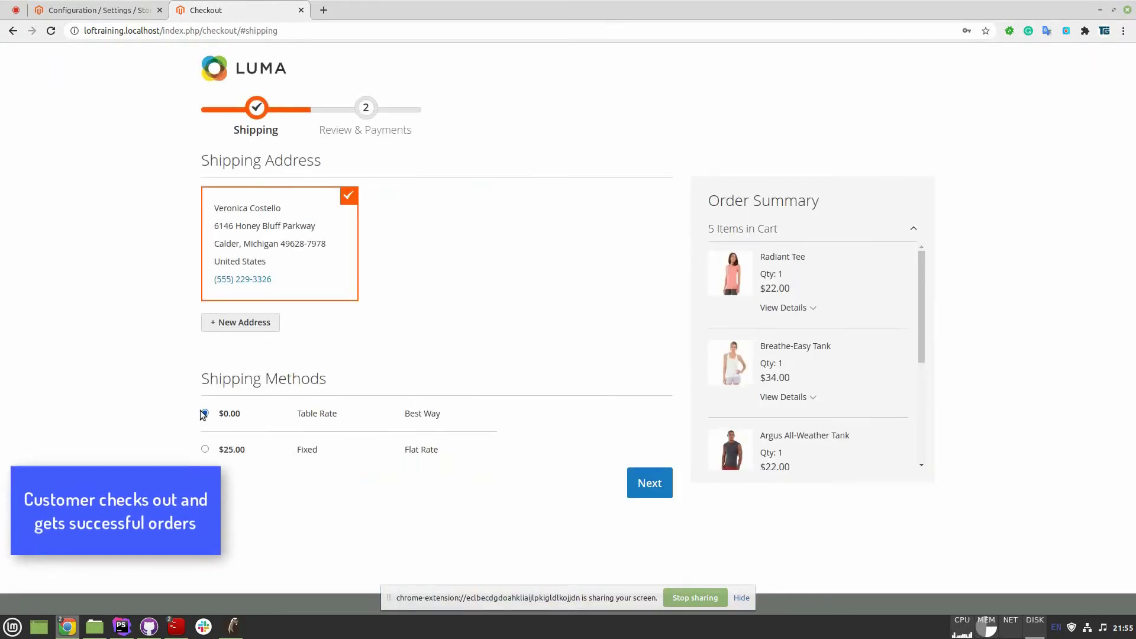
pyautogui.click(647, 485)
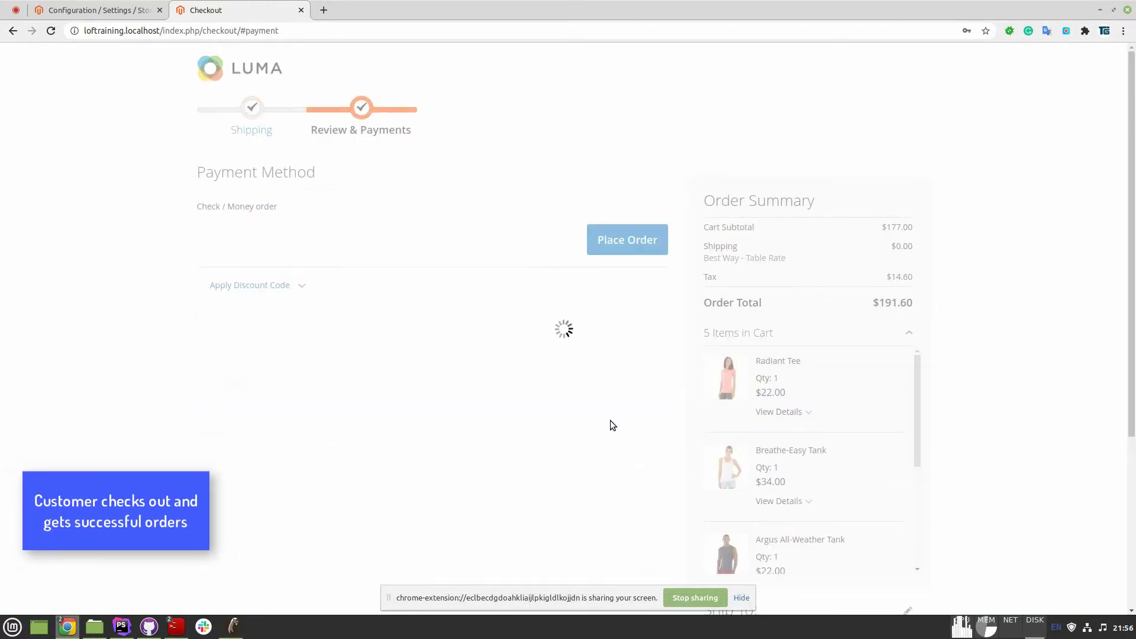
pyautogui.scroll(-2, 463, 363)
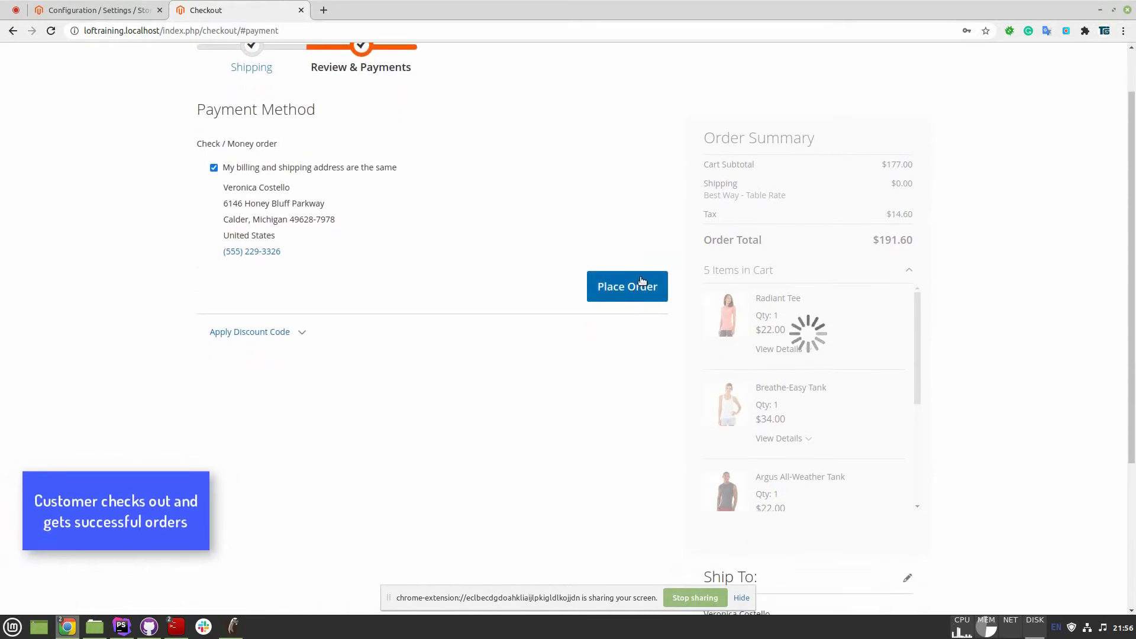
# Place the order and open the Reorder Product page in the customer's account
pyautogui.click(640, 278)
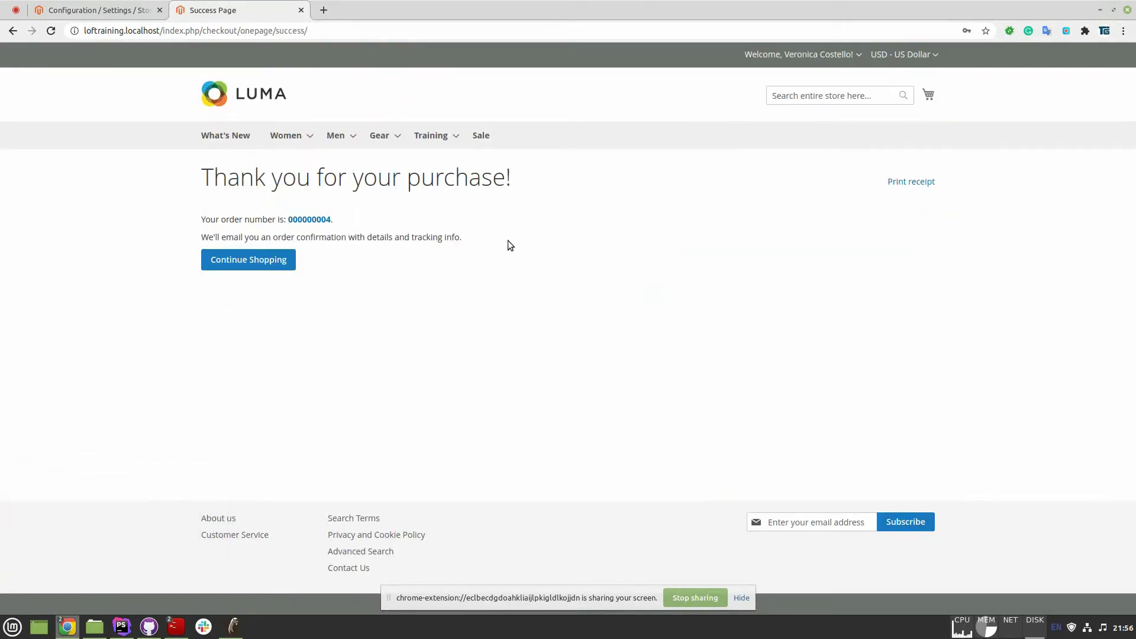
pyautogui.click(809, 83)
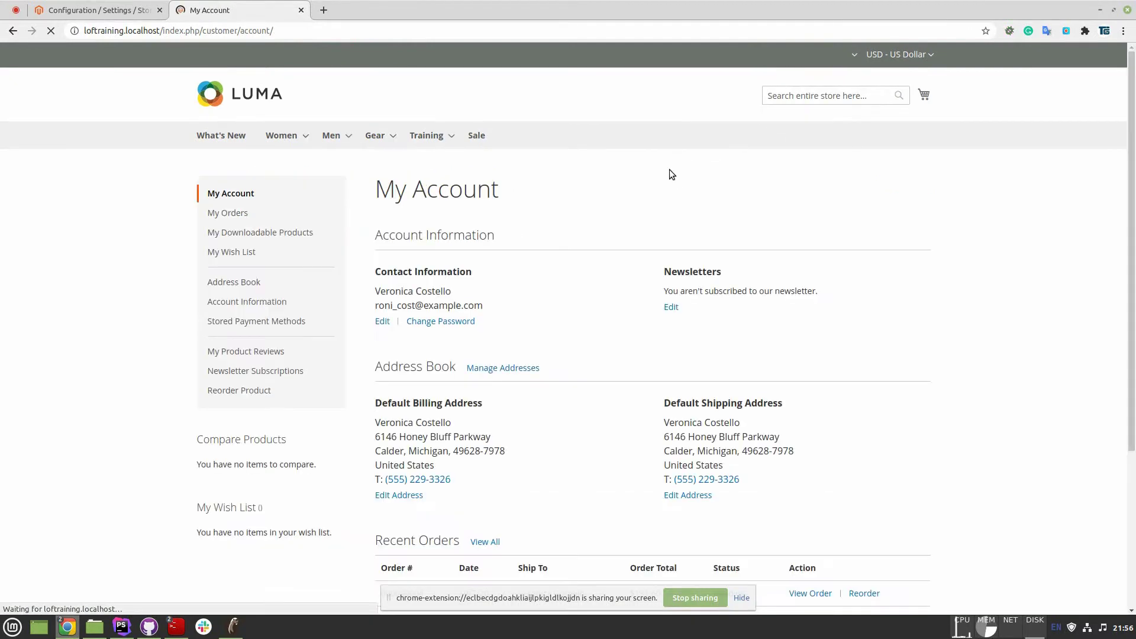
pyautogui.click(248, 392)
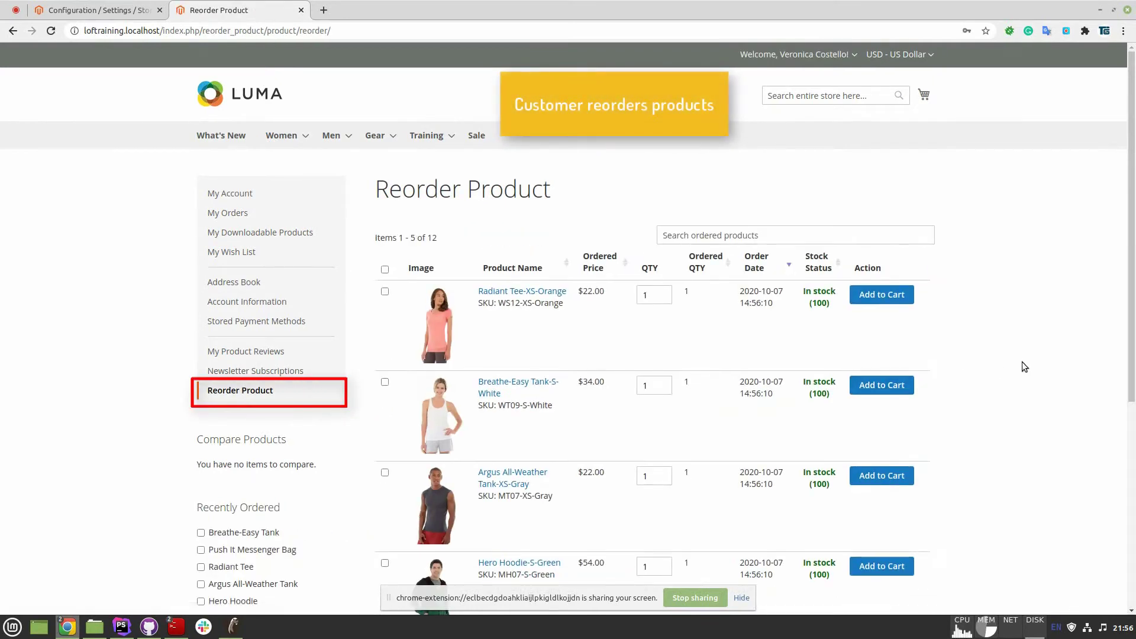
# Open the Quick View of the Radiant Tee from the ordered products list and select size XS and color Orange
pyautogui.scroll(-4, 967, 349)
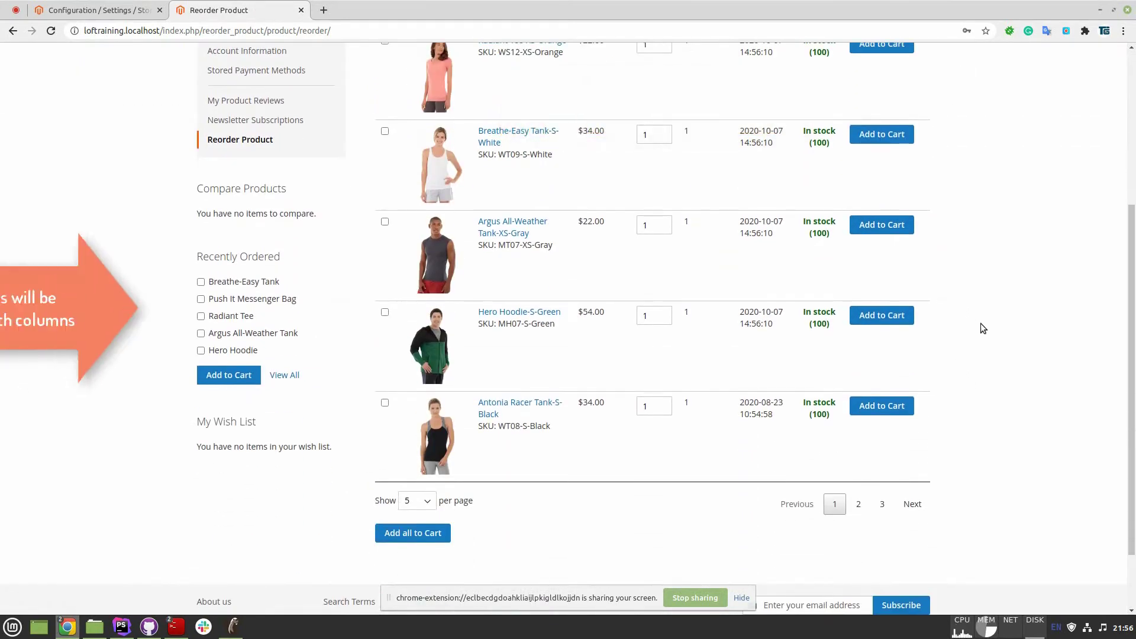
pyautogui.scroll(2, 981, 324)
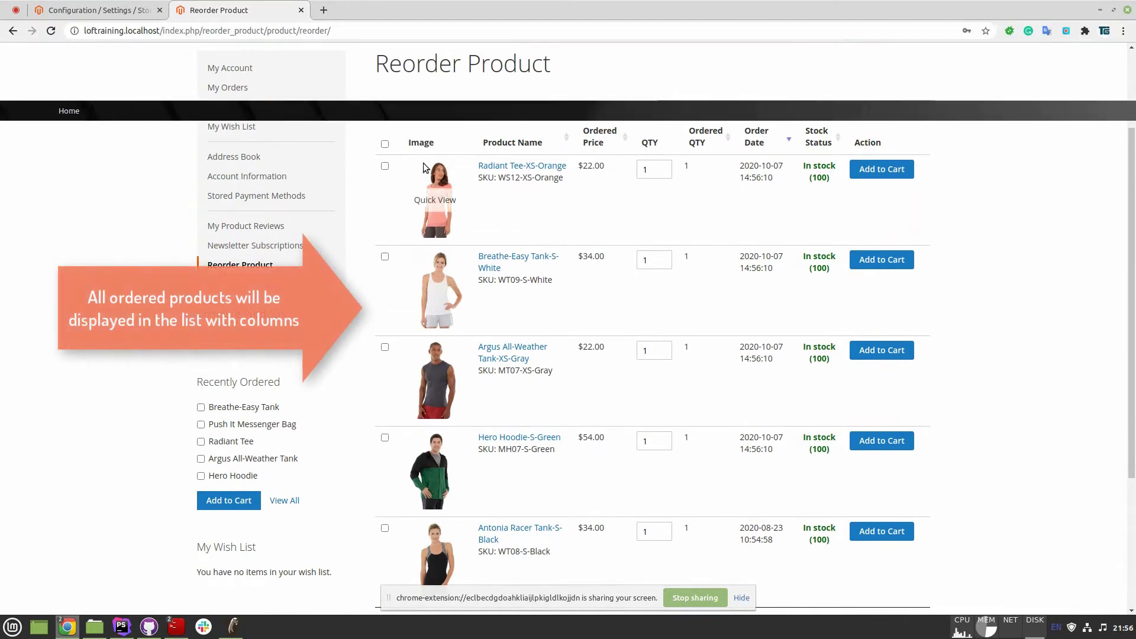
pyautogui.scroll(-3, 413, 286)
pyautogui.scroll(4, 404, 412)
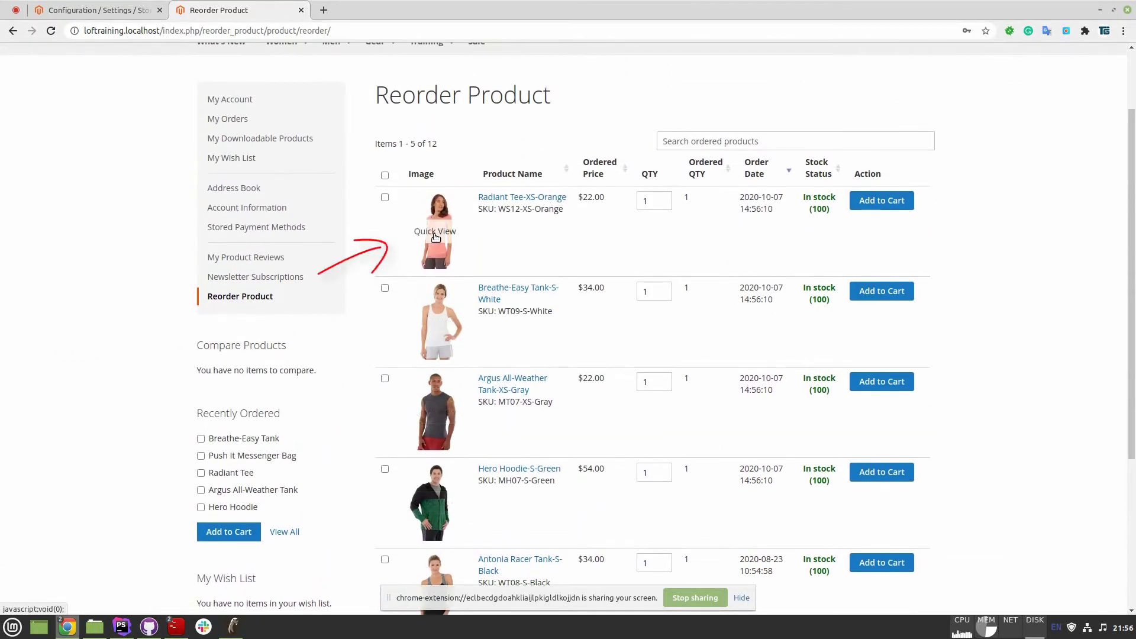
pyautogui.click(434, 237)
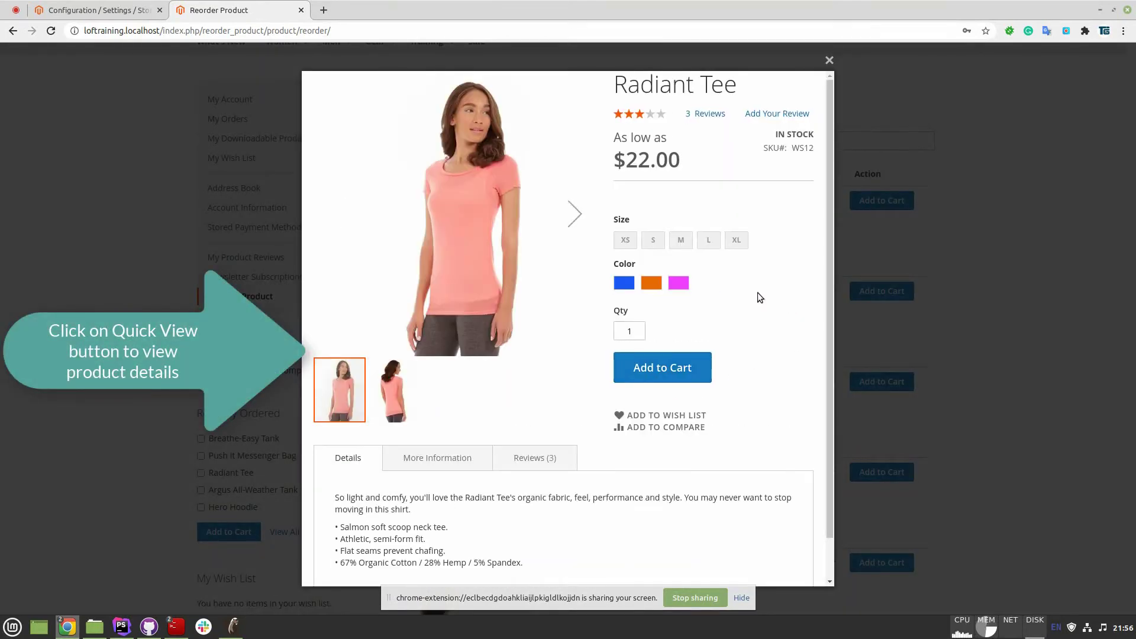
pyautogui.click(625, 240)
pyautogui.click(650, 284)
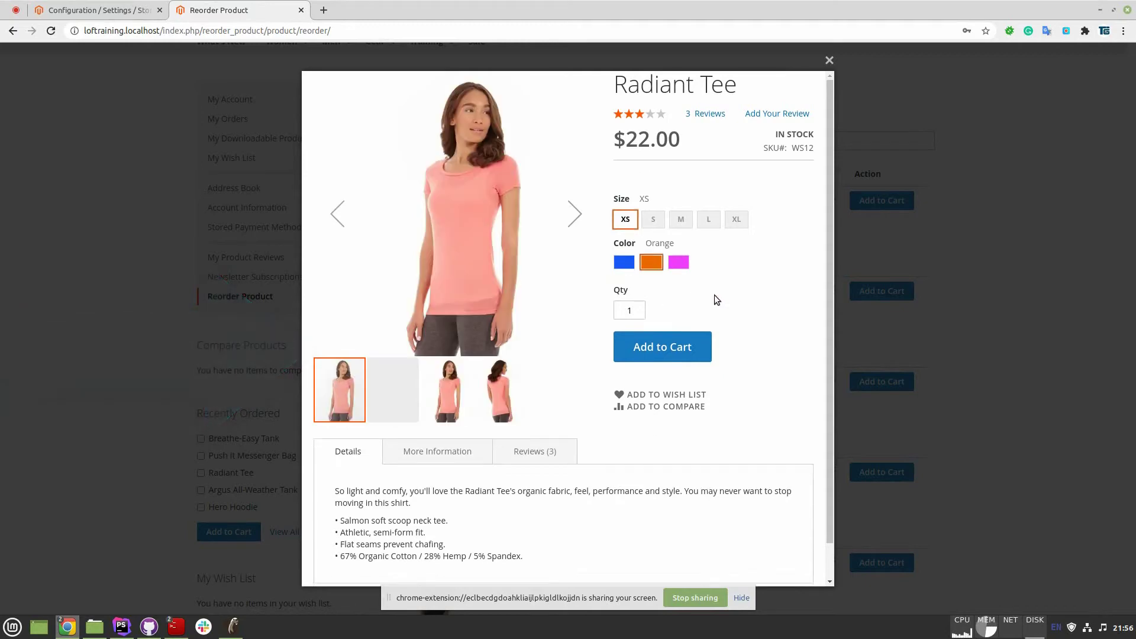
# Look through the Radiant Tee's additional information and reviews, and close the Quick View
pyautogui.click(459, 451)
pyautogui.click(556, 405)
pyautogui.scroll(5, 650, 389)
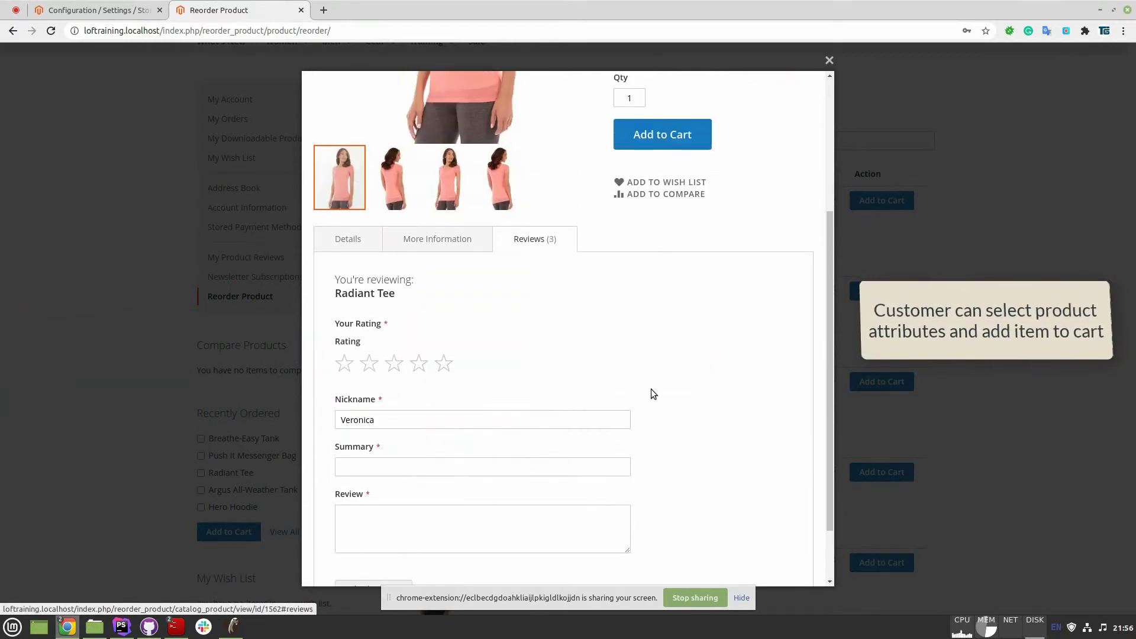
pyautogui.click(828, 60)
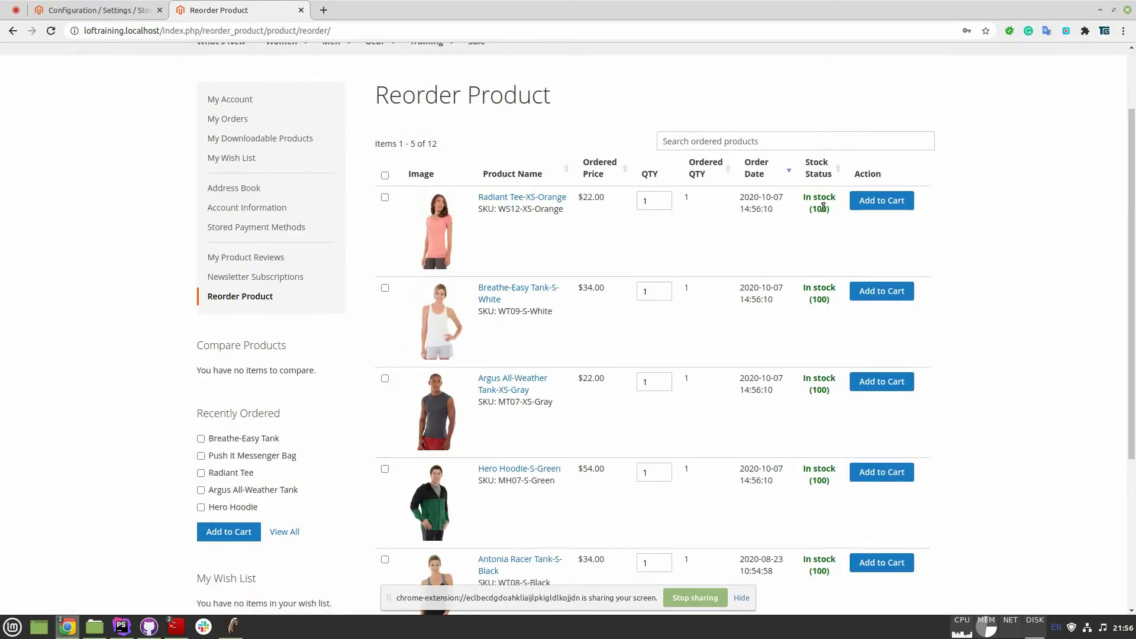
# Select Radiant Tee-XS-Orange, Breathe-Easy Tank-S-White and Argus All-Weather Tank-XS-Gray in the ordered products list and add them to the cart together
pyautogui.click(384, 197)
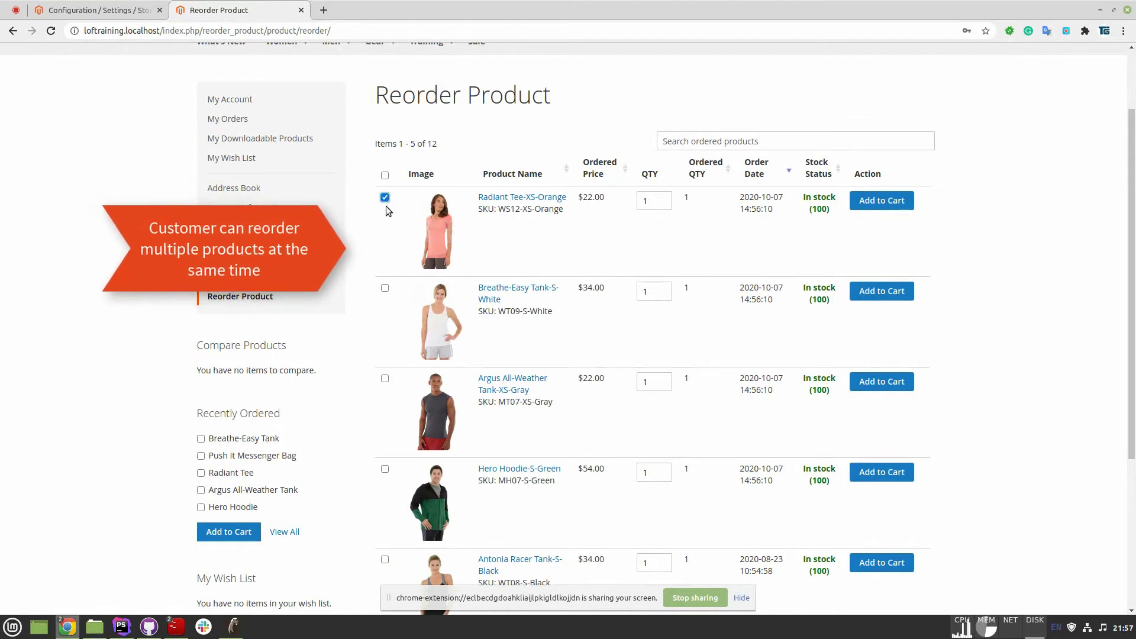
pyautogui.click(384, 287)
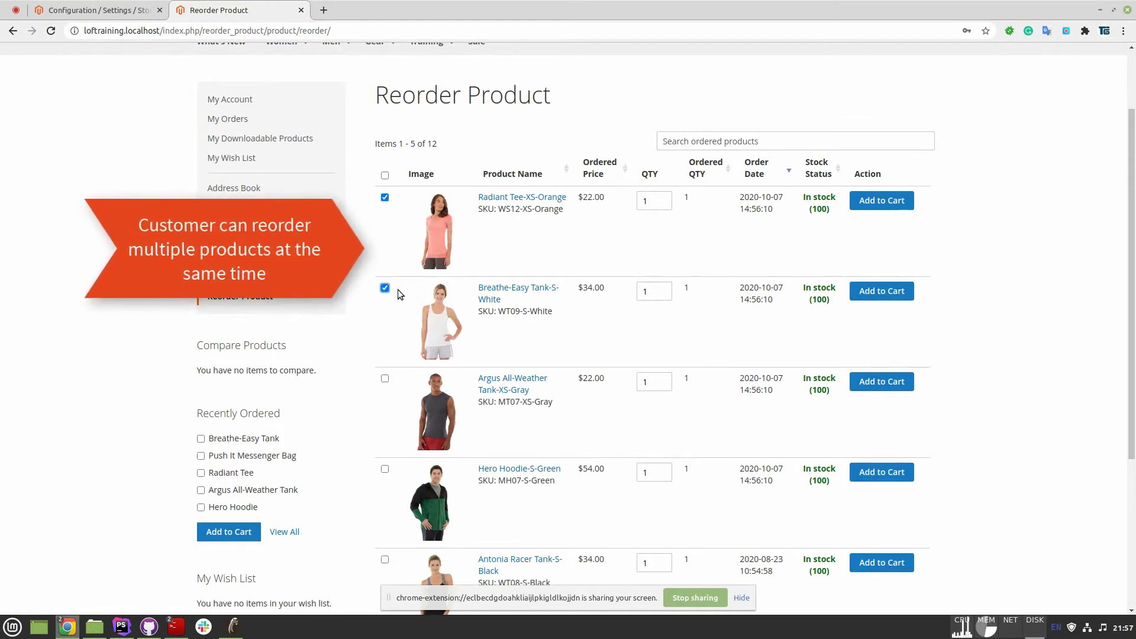
pyautogui.click(385, 378)
pyautogui.scroll(-4, 390, 414)
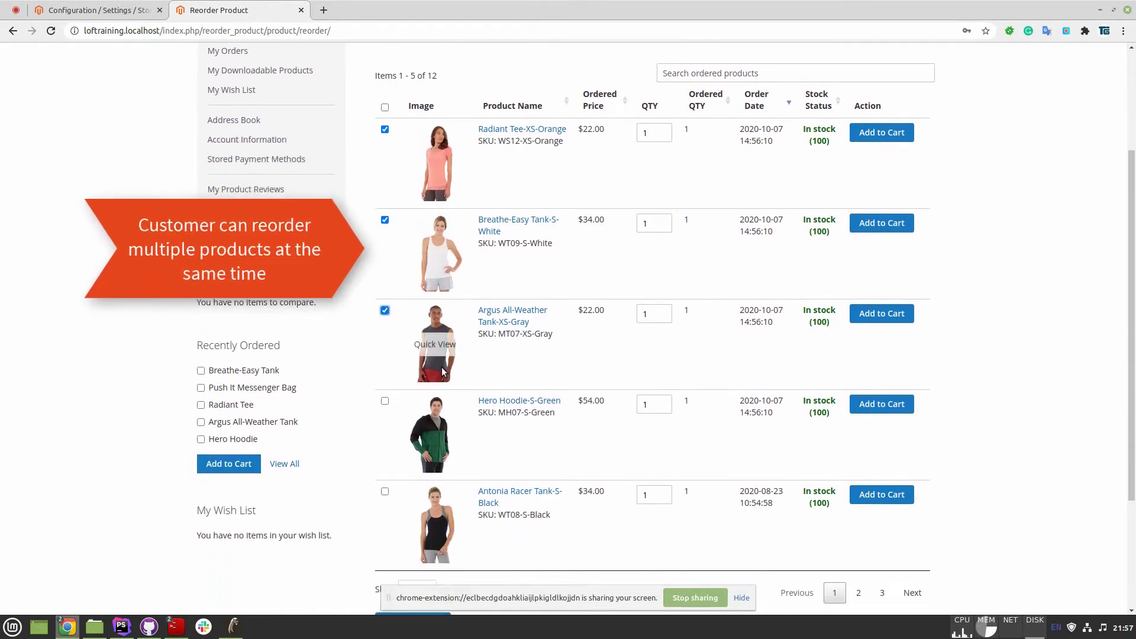
pyautogui.click(404, 472)
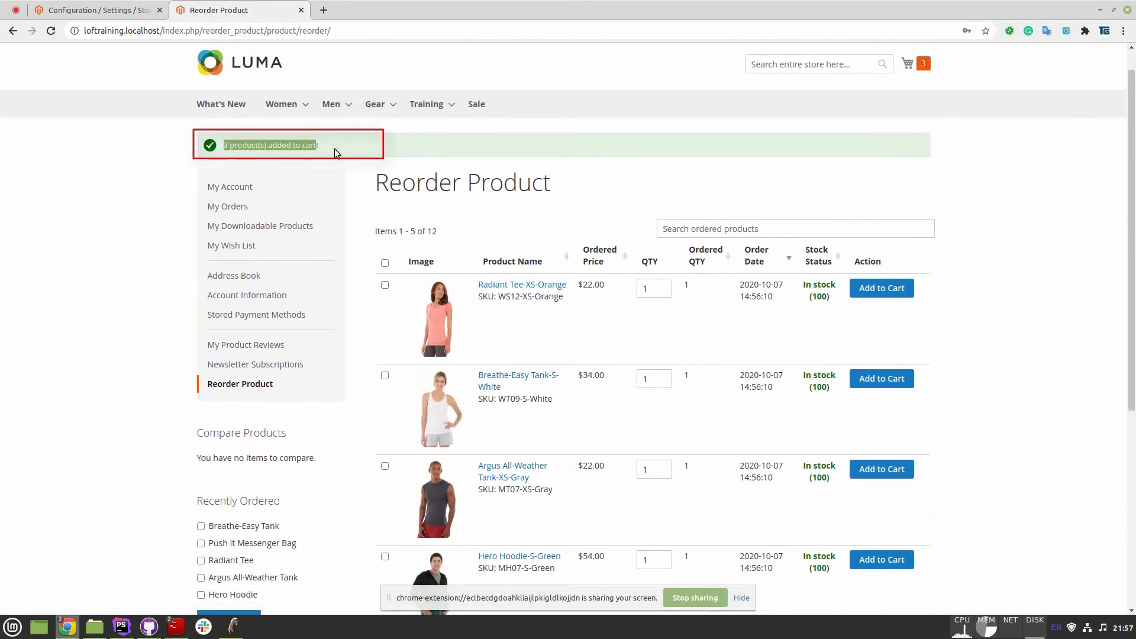
pyautogui.click(452, 136)
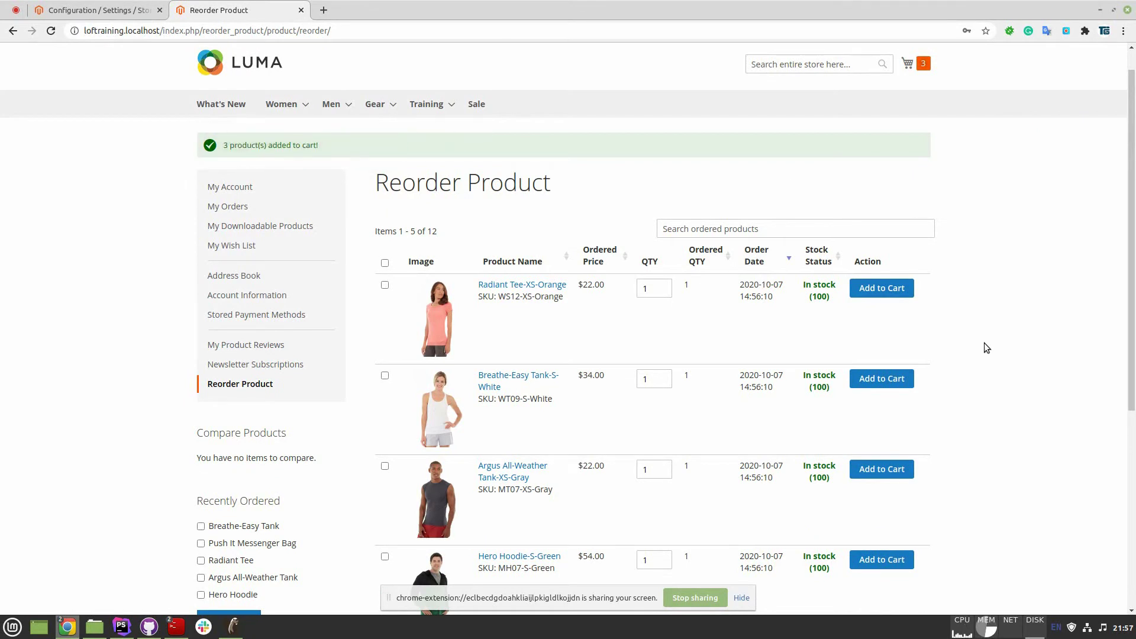
# Reorder Hero Hoodie-S-Green on its own by adding it to the cart from its row
pyautogui.scroll(-3, 977, 349)
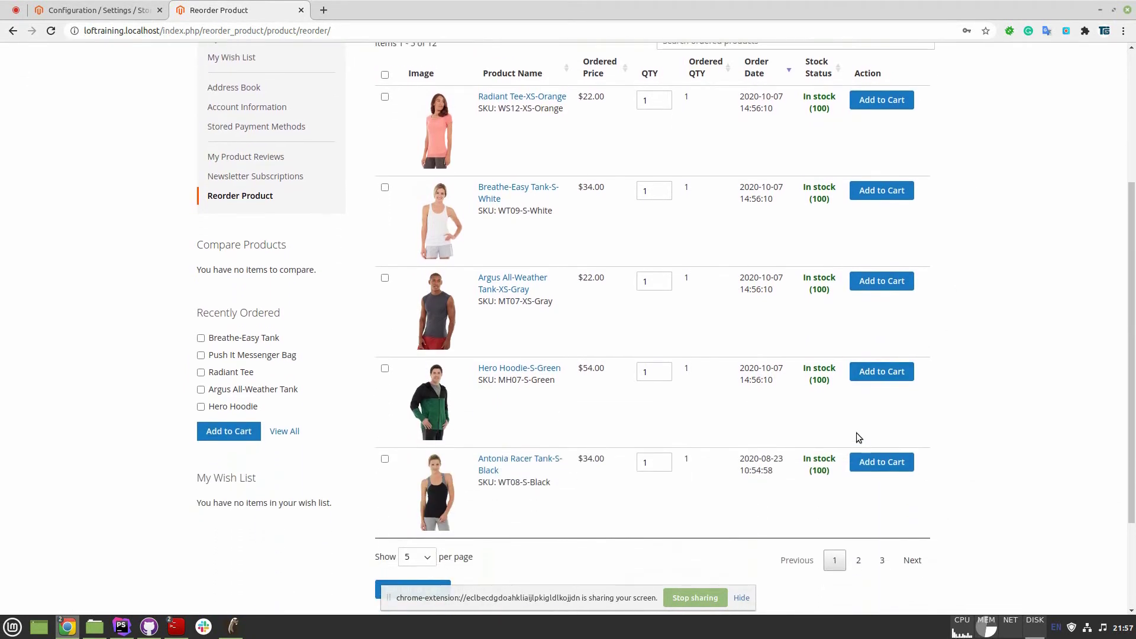
pyautogui.click(876, 370)
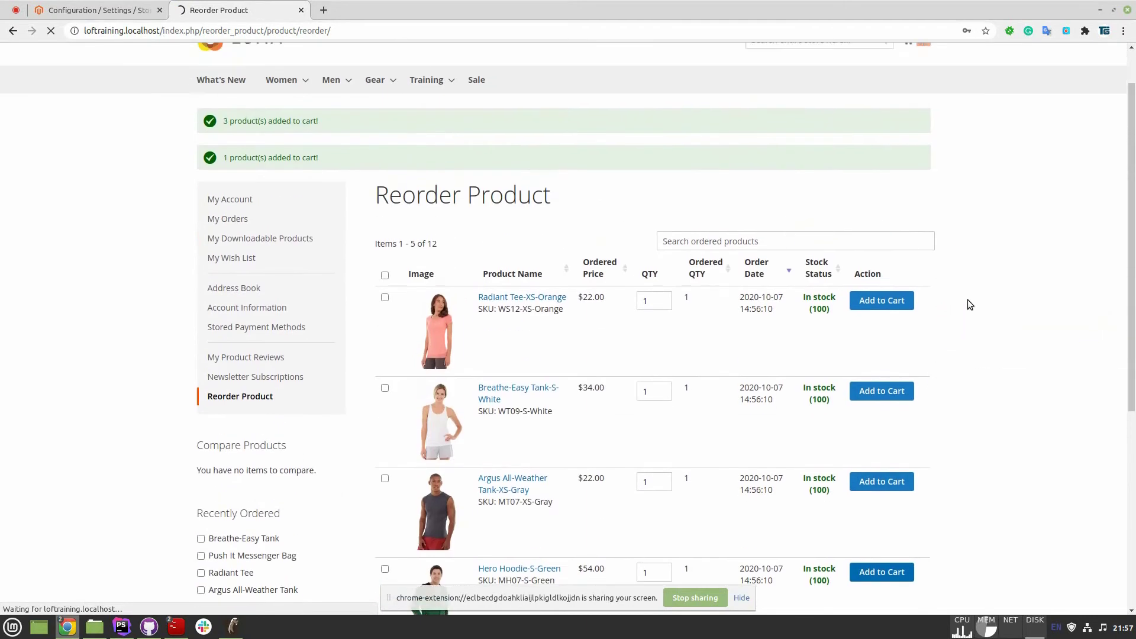
pyautogui.scroll(1, 967, 299)
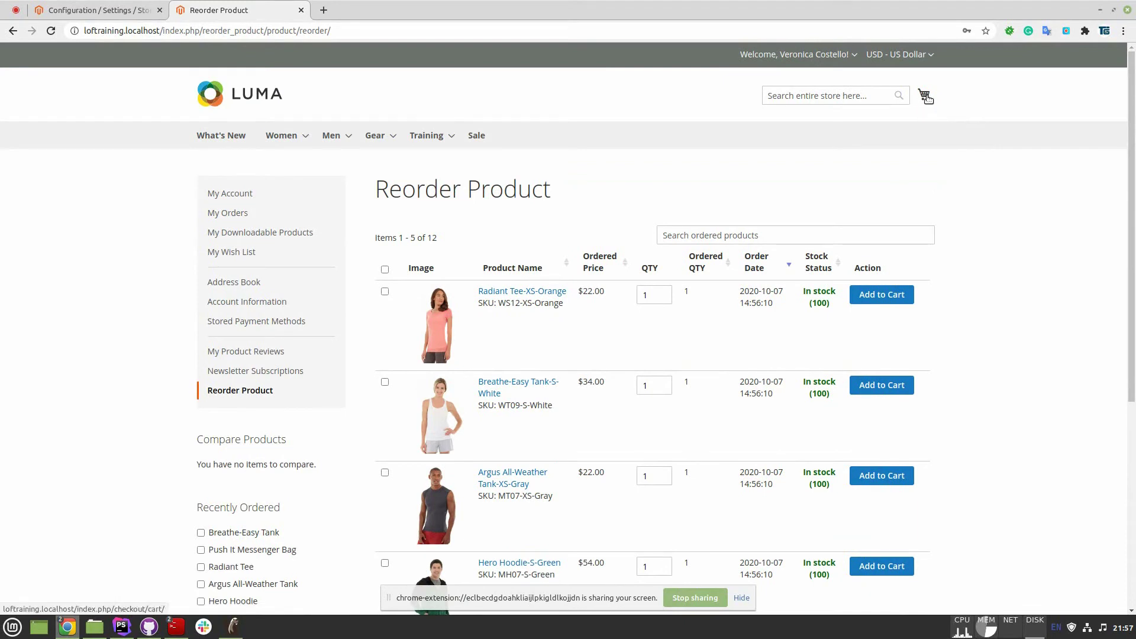
# Review the reordered items in the mini cart and close it
pyautogui.click(924, 97)
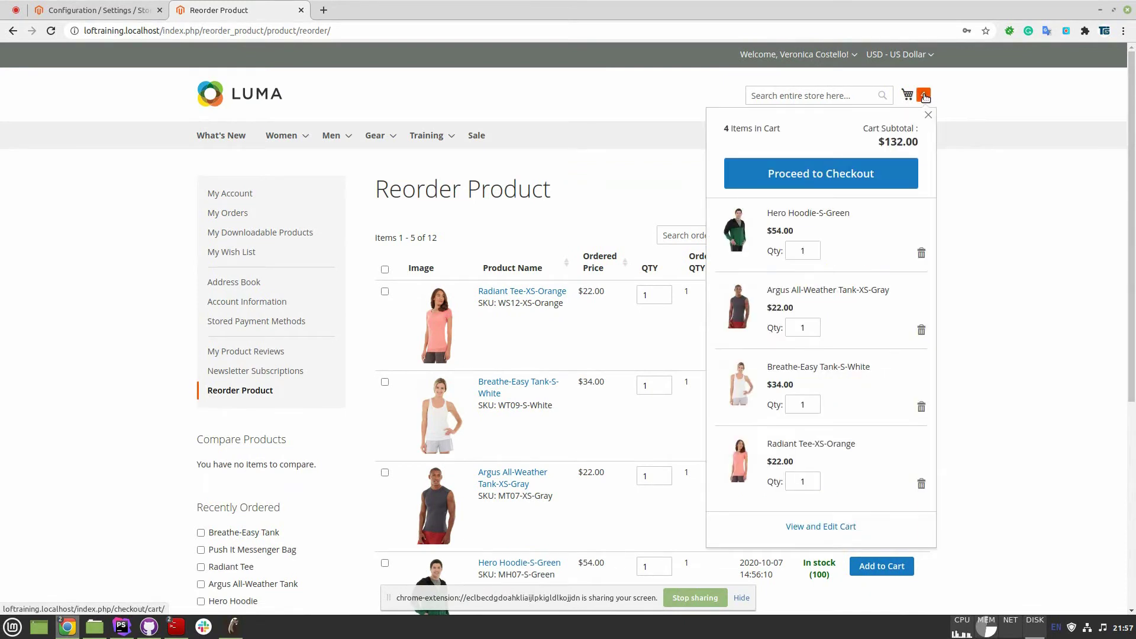
pyautogui.scroll(-1, 853, 332)
pyautogui.scroll(1, 899, 225)
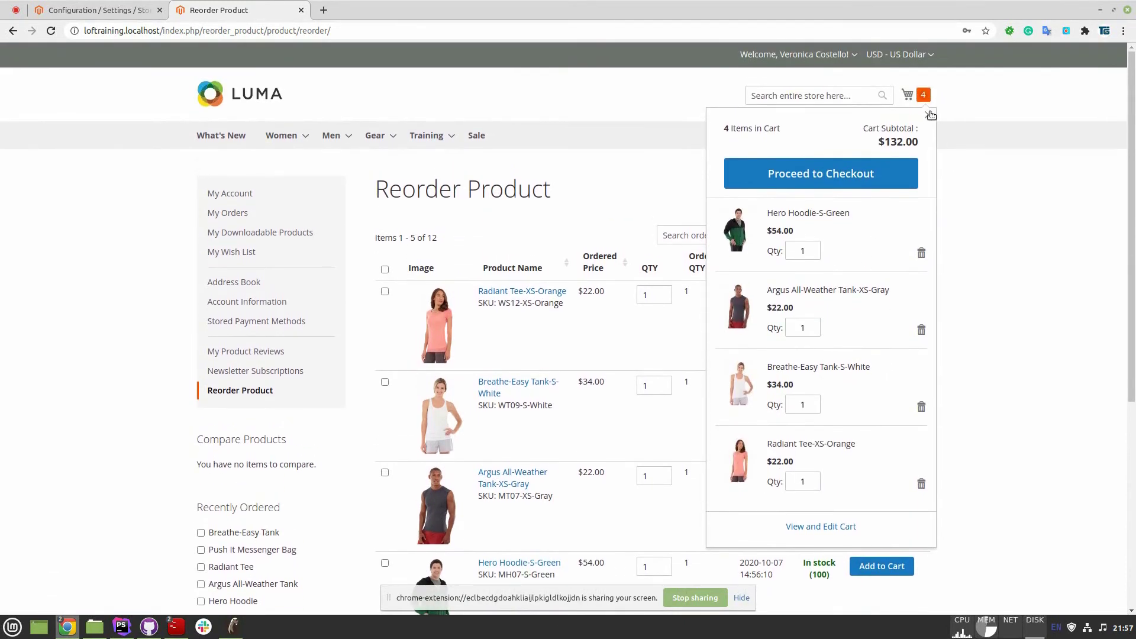
pyautogui.click(930, 114)
# Browse pages 2 and 3 of the ordered products list and return to page 1
pyautogui.scroll(-1, 904, 308)
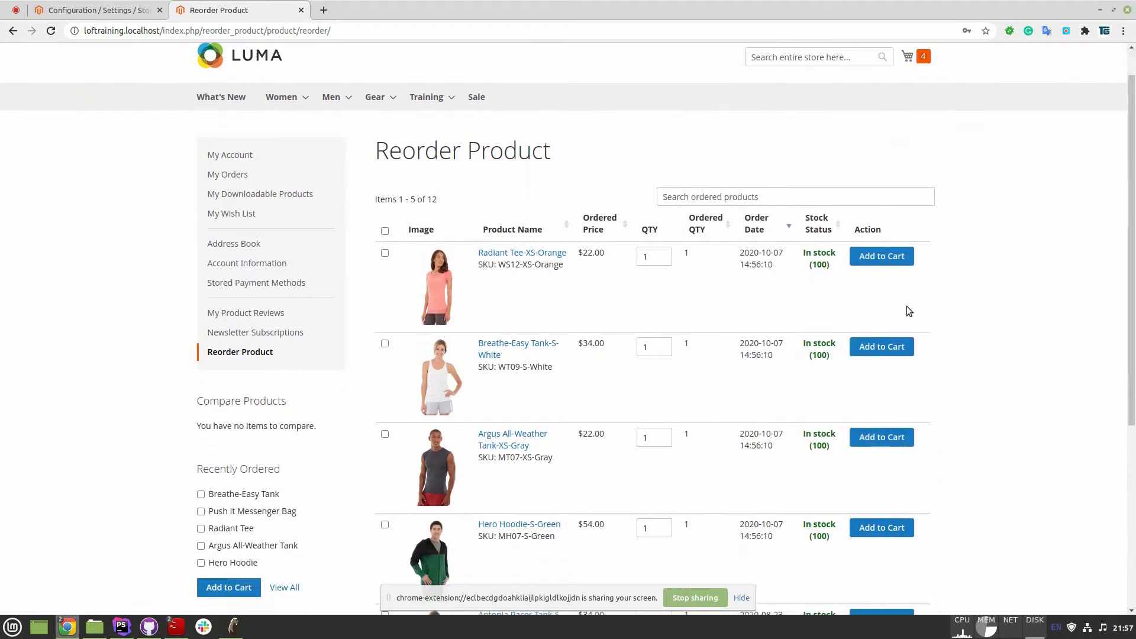
pyautogui.scroll(1, 822, 231)
pyautogui.scroll(-6, 642, 322)
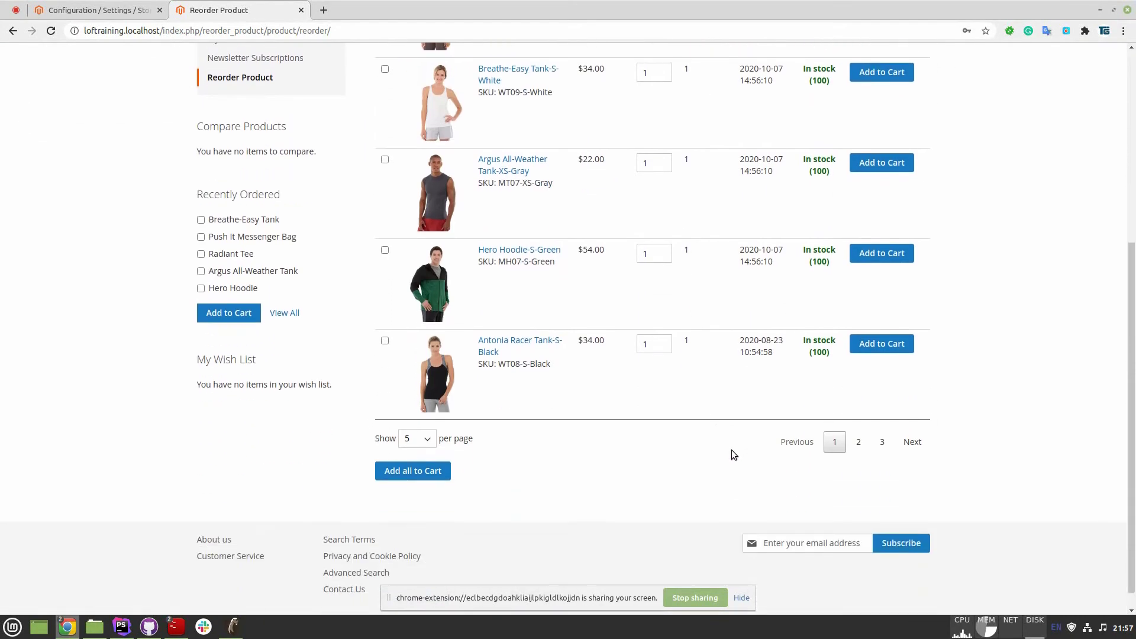
pyautogui.click(873, 425)
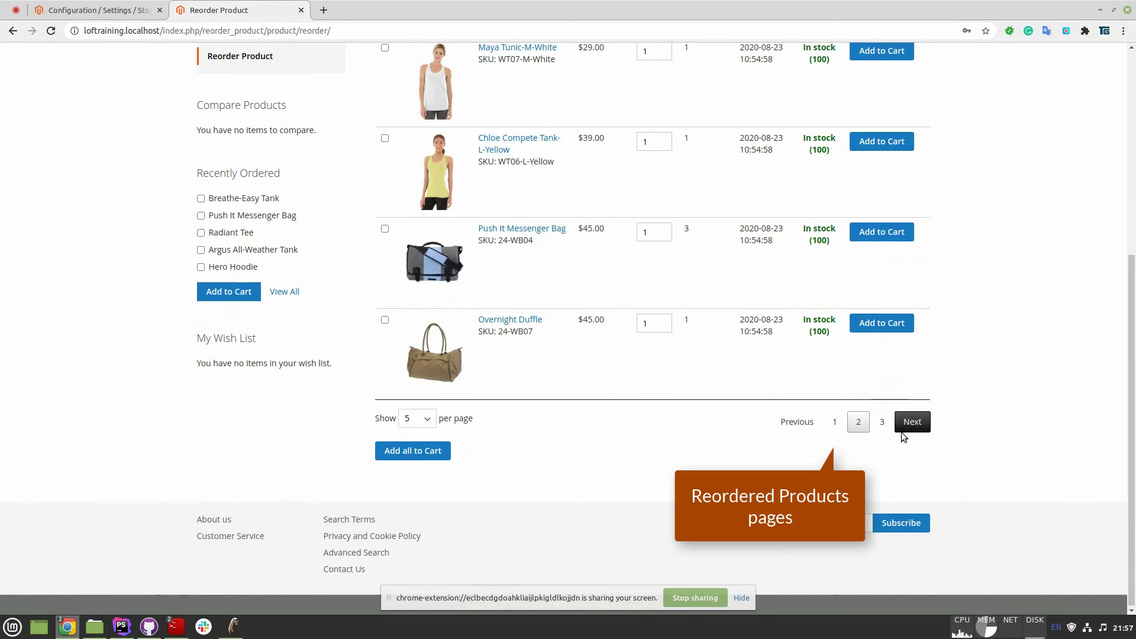
pyautogui.scroll(2, 890, 432)
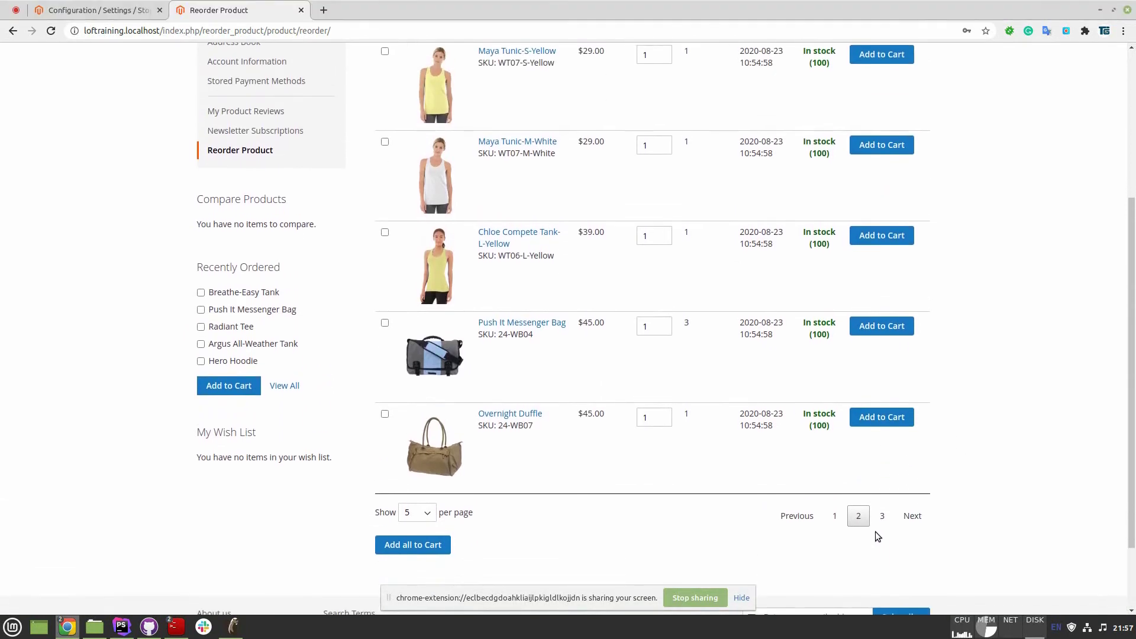
pyautogui.click(879, 520)
pyautogui.scroll(2, 898, 396)
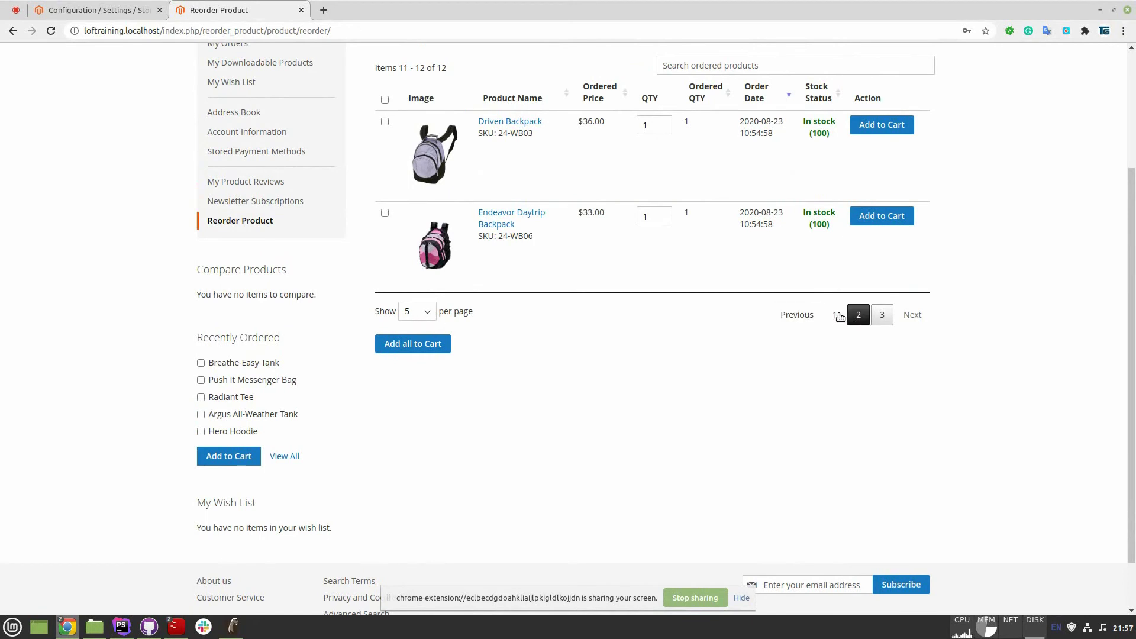
pyautogui.click(837, 314)
# Set the ordered products list to show 10 products per page
pyautogui.scroll(-2, 651, 342)
pyautogui.click(414, 488)
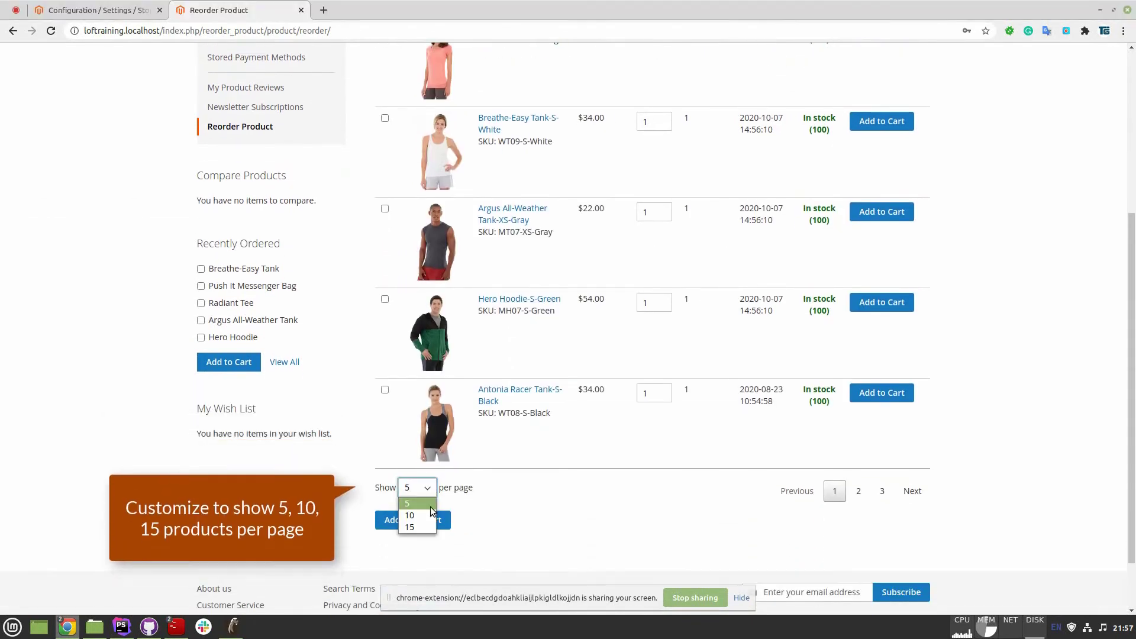
pyautogui.click(427, 514)
# Select all products on the current page of the ordered products list and add them all to the cart
pyautogui.scroll(4, 582, 505)
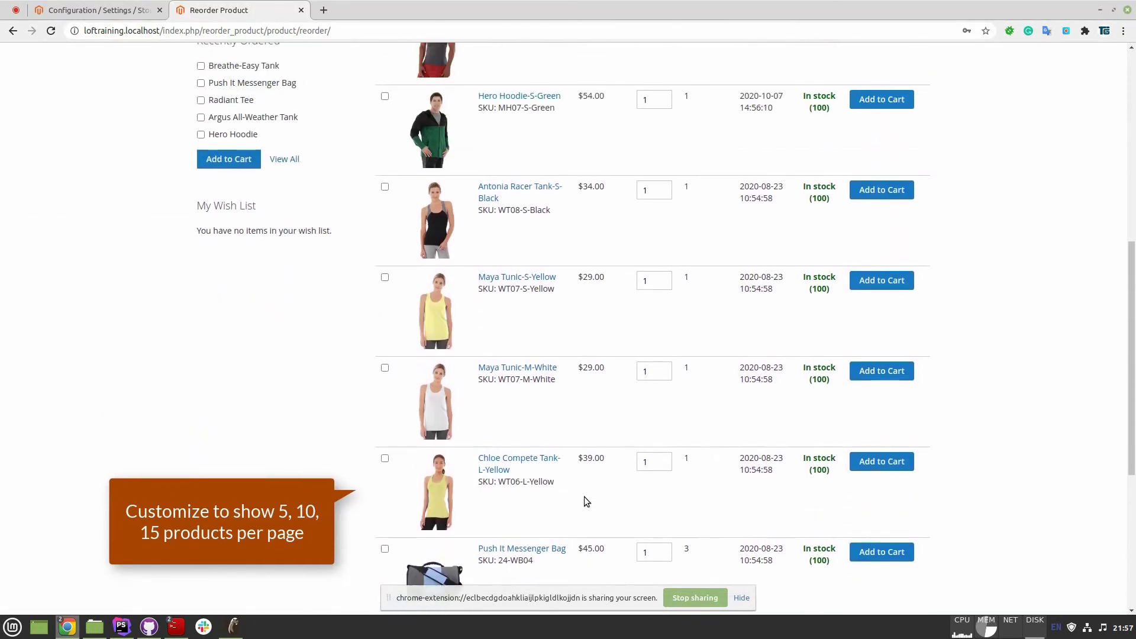
pyautogui.scroll(7, 587, 491)
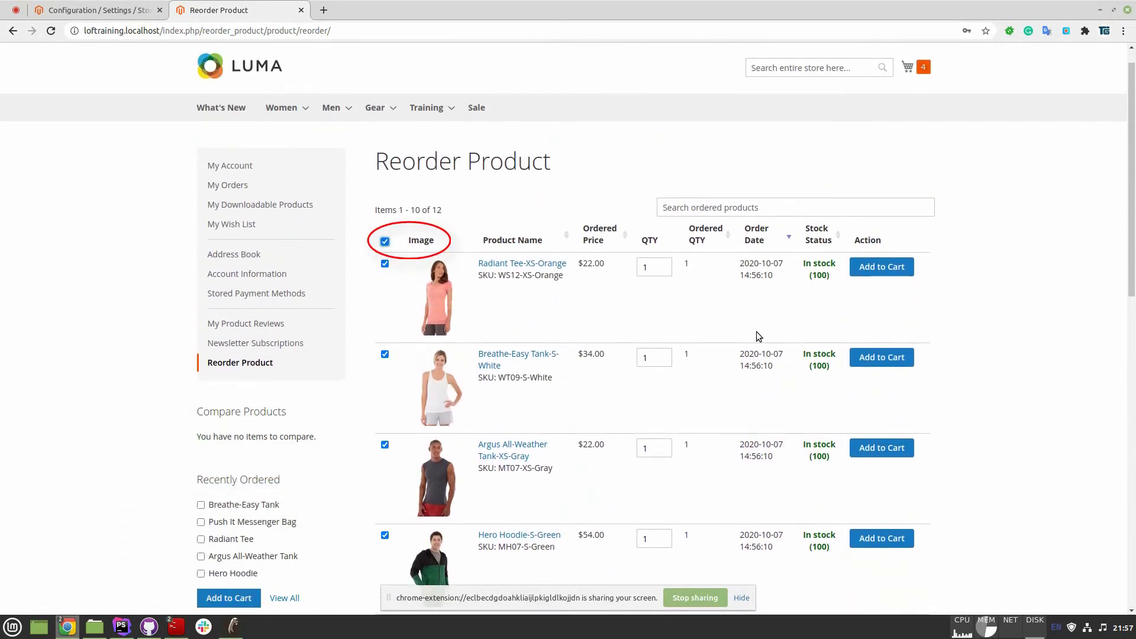
pyautogui.scroll(-8, 460, 450)
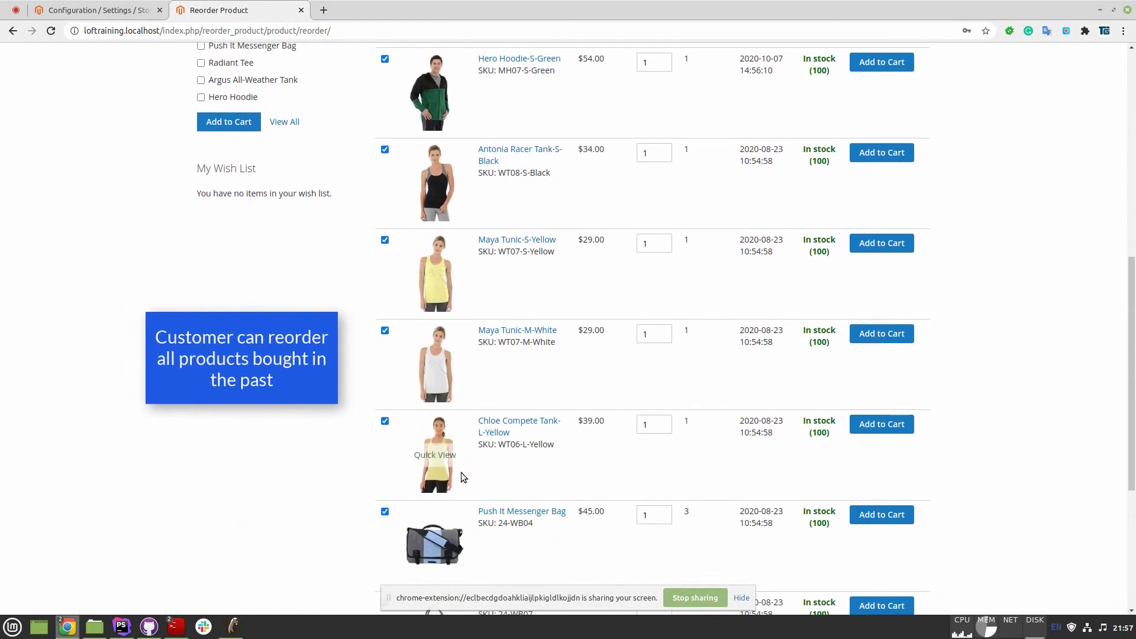
pyautogui.scroll(-3, 463, 477)
pyautogui.click(412, 550)
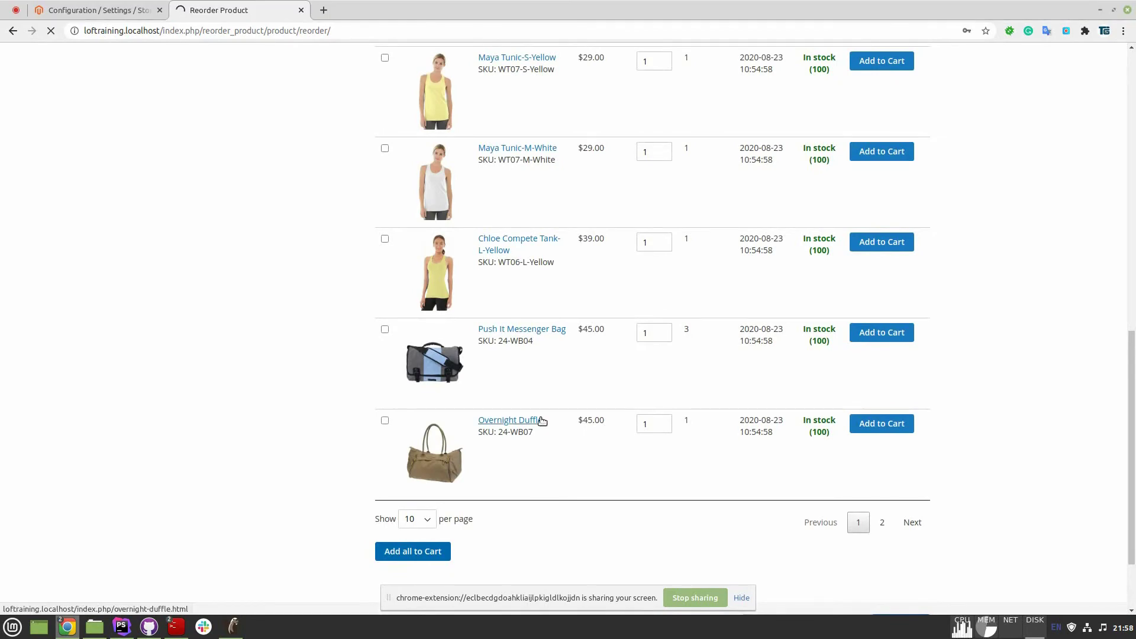
# Check the cart message at the head of the page, and open and close the mini cart
pyautogui.scroll(4, 550, 414)
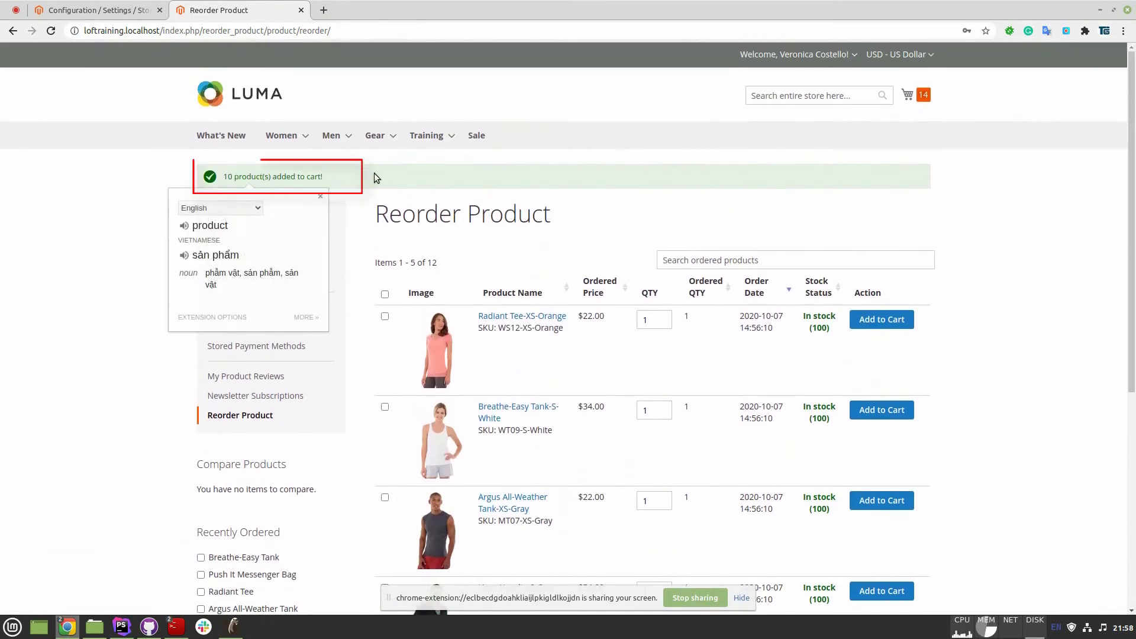
pyautogui.click(923, 95)
pyautogui.click(924, 95)
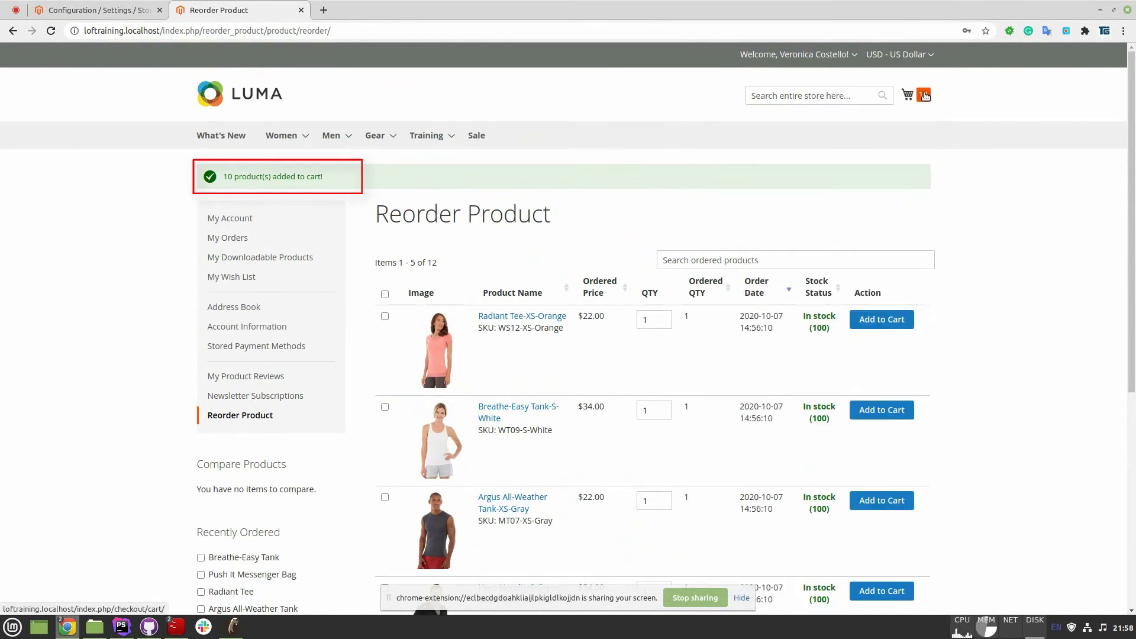
# Sort the ordered products by Ordered Price, by Ordered QTY and finally by Order Date in ascending order
pyautogui.scroll(-1, 817, 143)
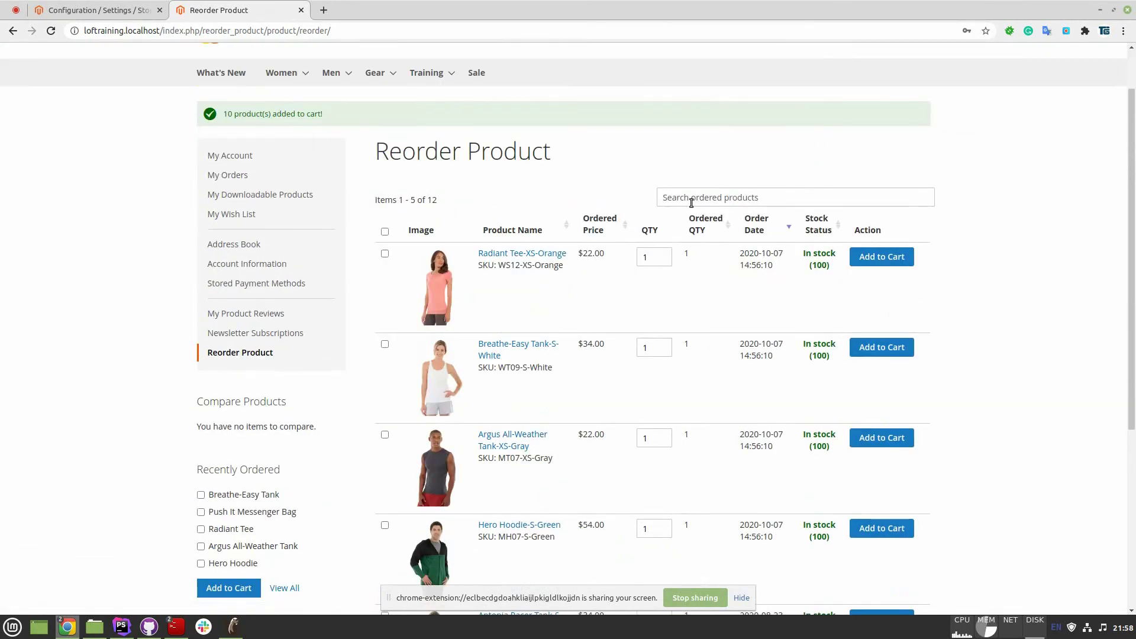
pyautogui.click(588, 227)
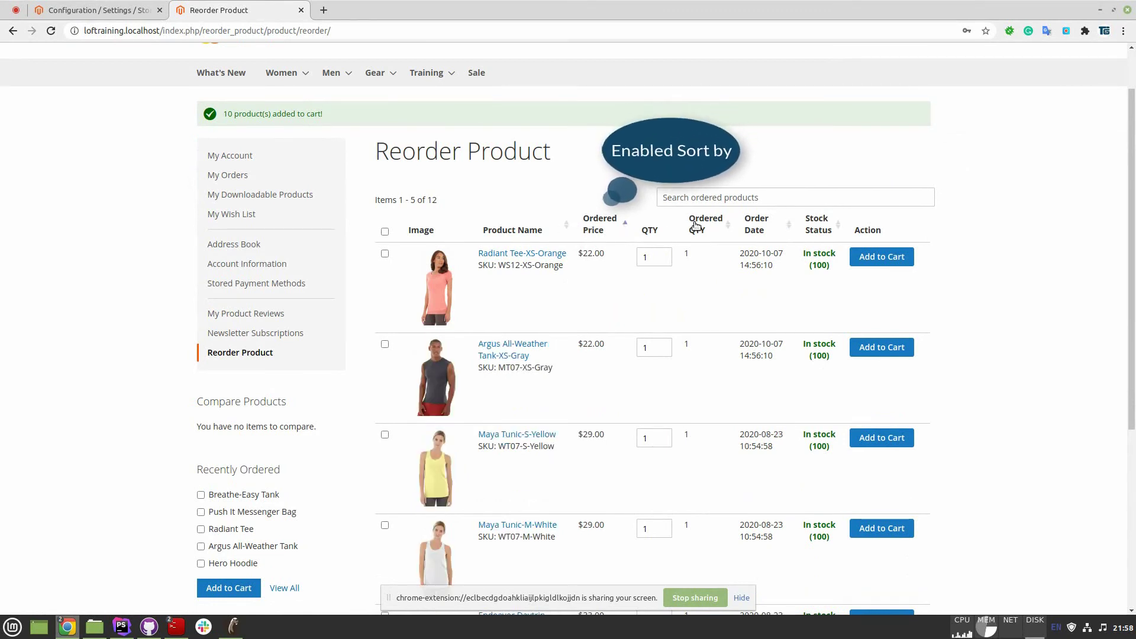
pyautogui.click(705, 224)
pyautogui.click(757, 229)
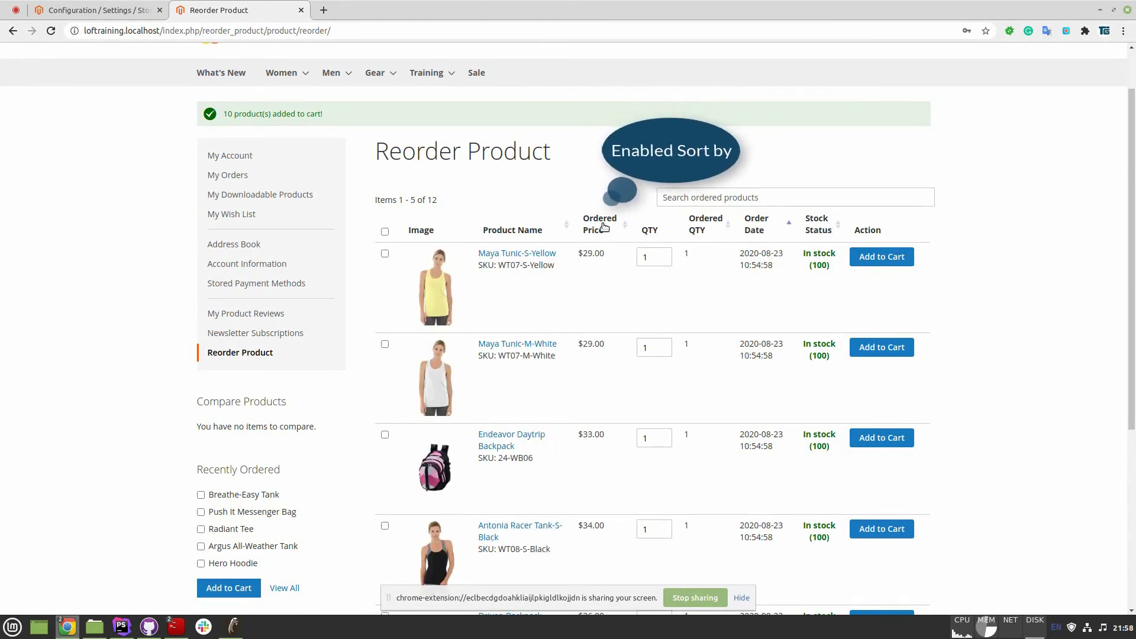
# Sort the ordered products list by Product Name in ascending order
pyautogui.click(527, 232)
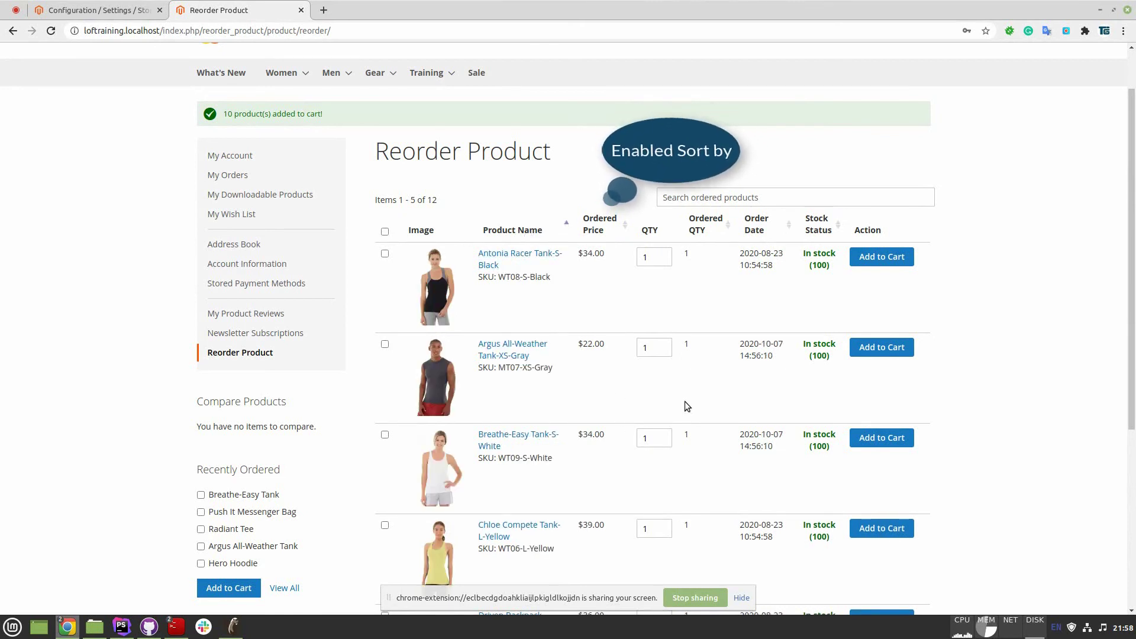
# Search the ordered products for "brea", and clear the search text again
pyautogui.click(707, 197)
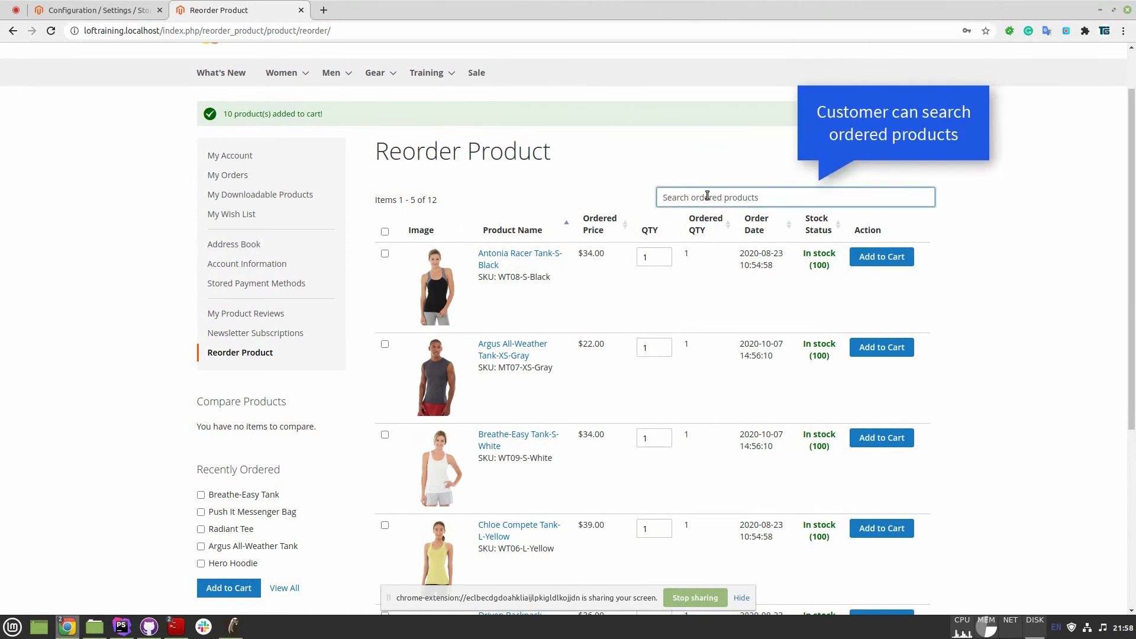
pyautogui.write('br')
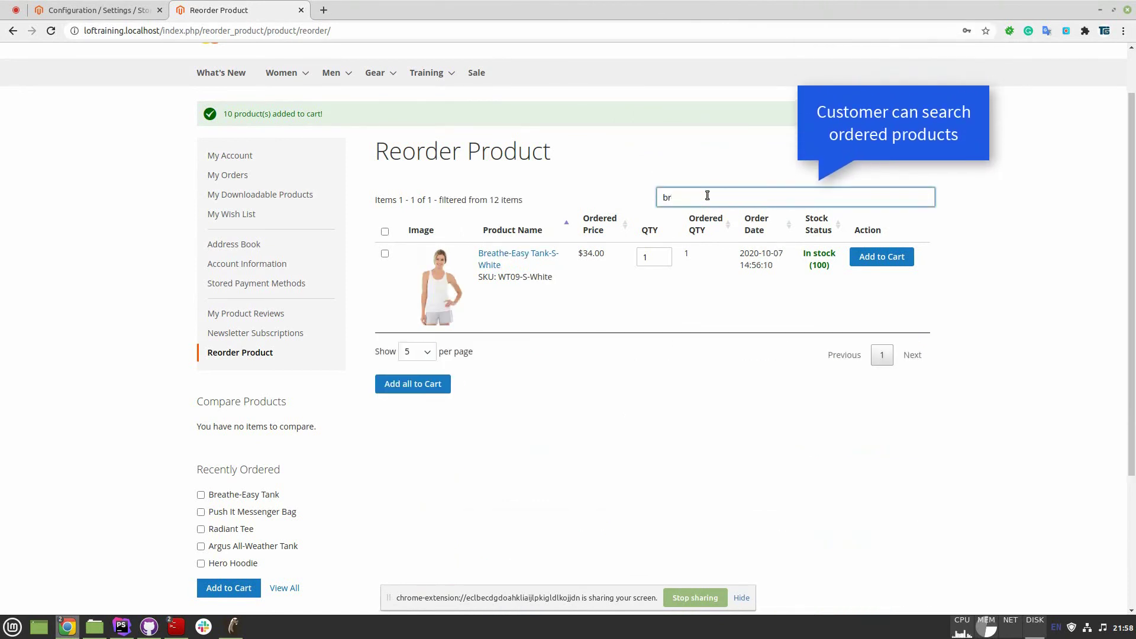
pyautogui.write('ea')
pyautogui.press('BackSpace')
pyautogui.press('BackSpace')
pyautogui.press('BackSpace')
pyautogui.press('BackSpace')
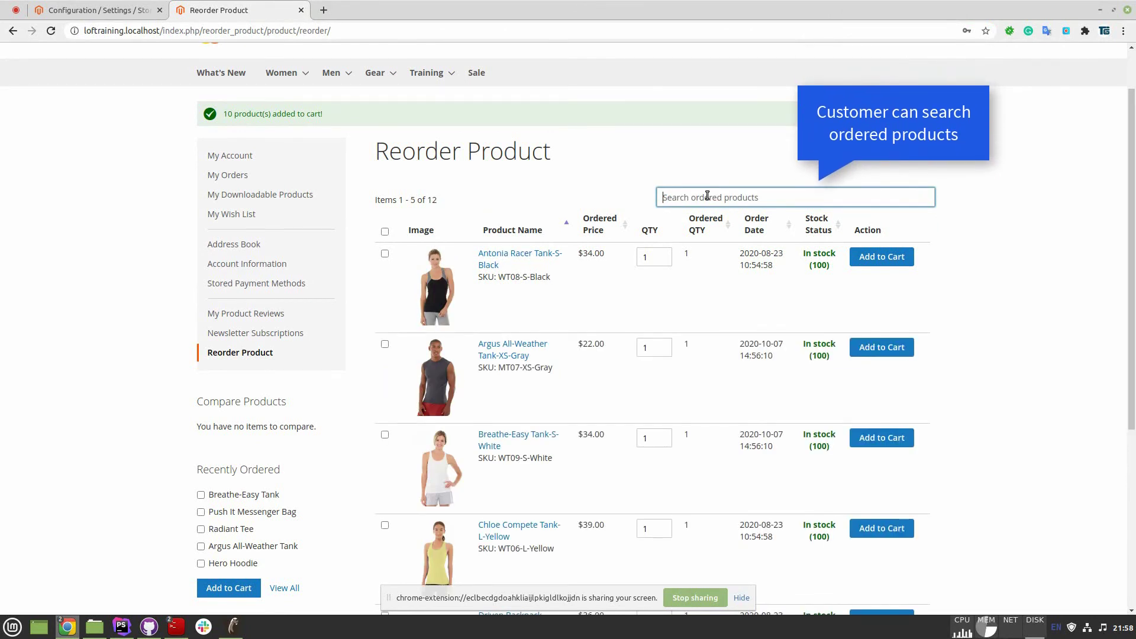
# Search the ordered products for "ch", and empty the search field to restore the full list
pyautogui.write('ch')
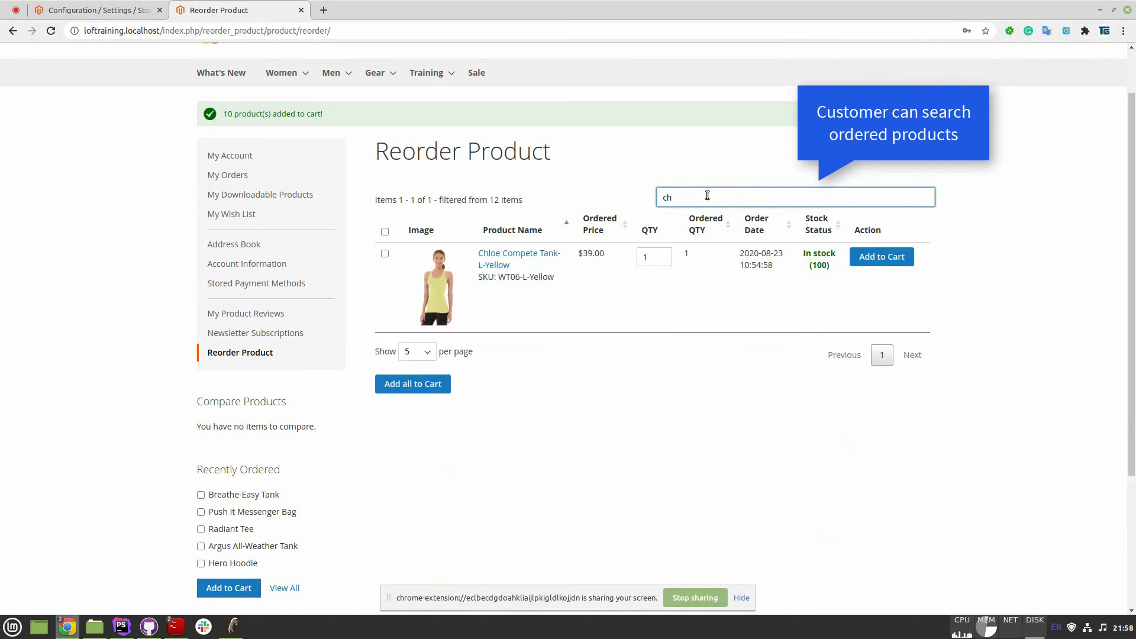
pyautogui.press('BackSpace')
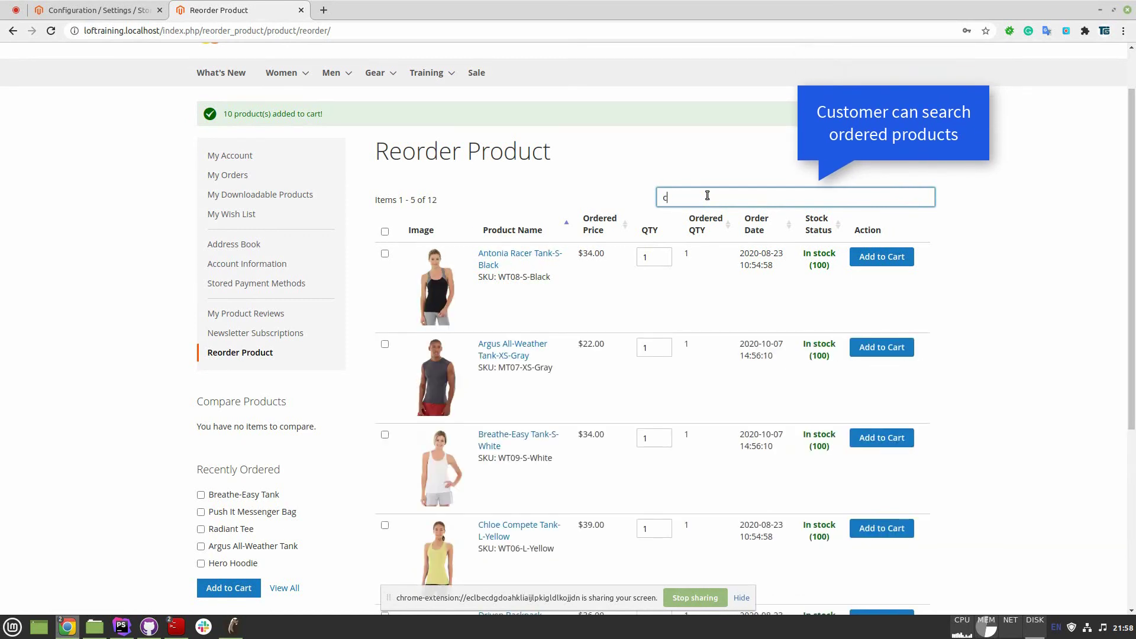
pyautogui.press('BackSpace')
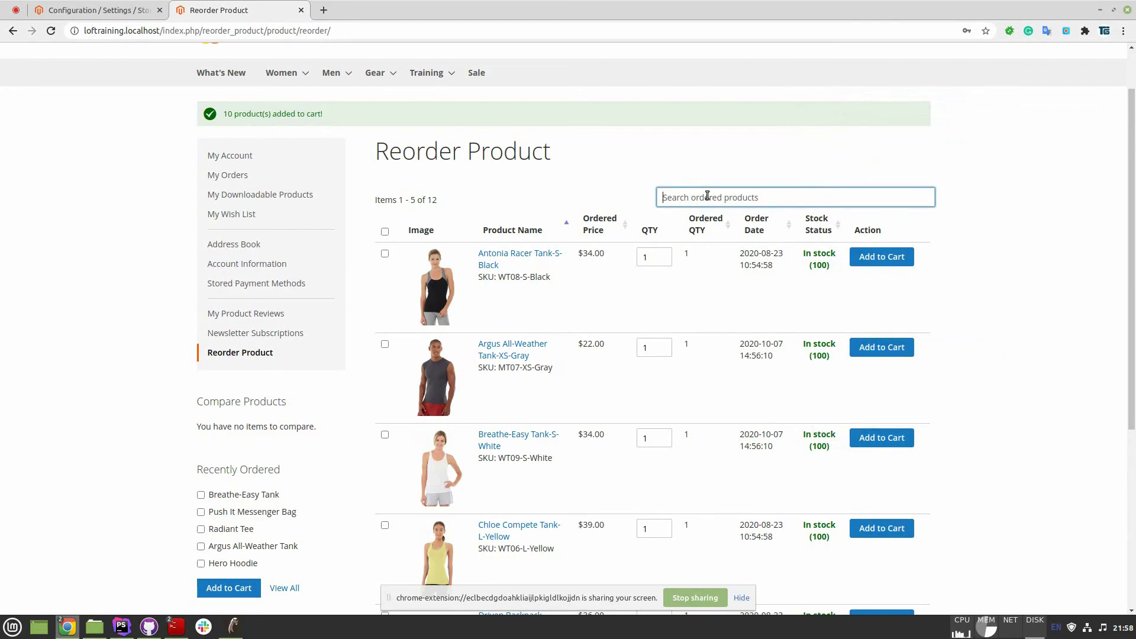